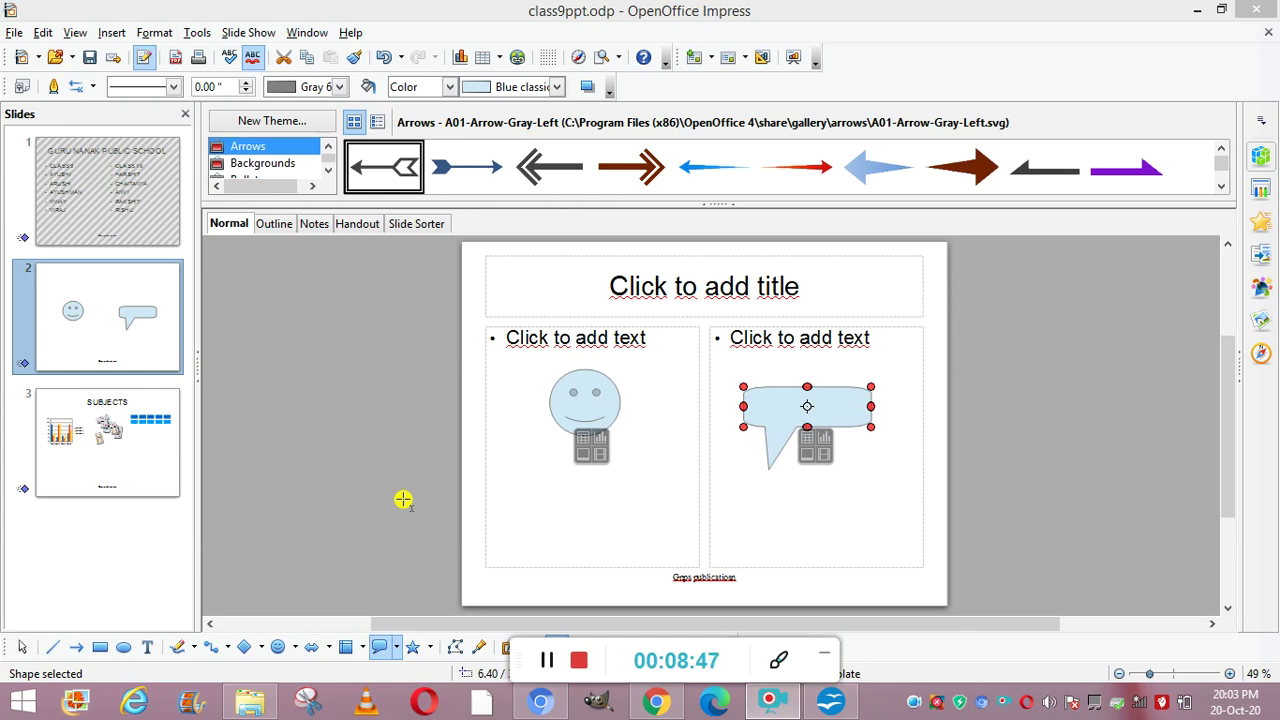
Step: Widen the smiley face and insert a bar chart into the left content area of slide 2
left_click(590, 404)
left_click(613, 404)
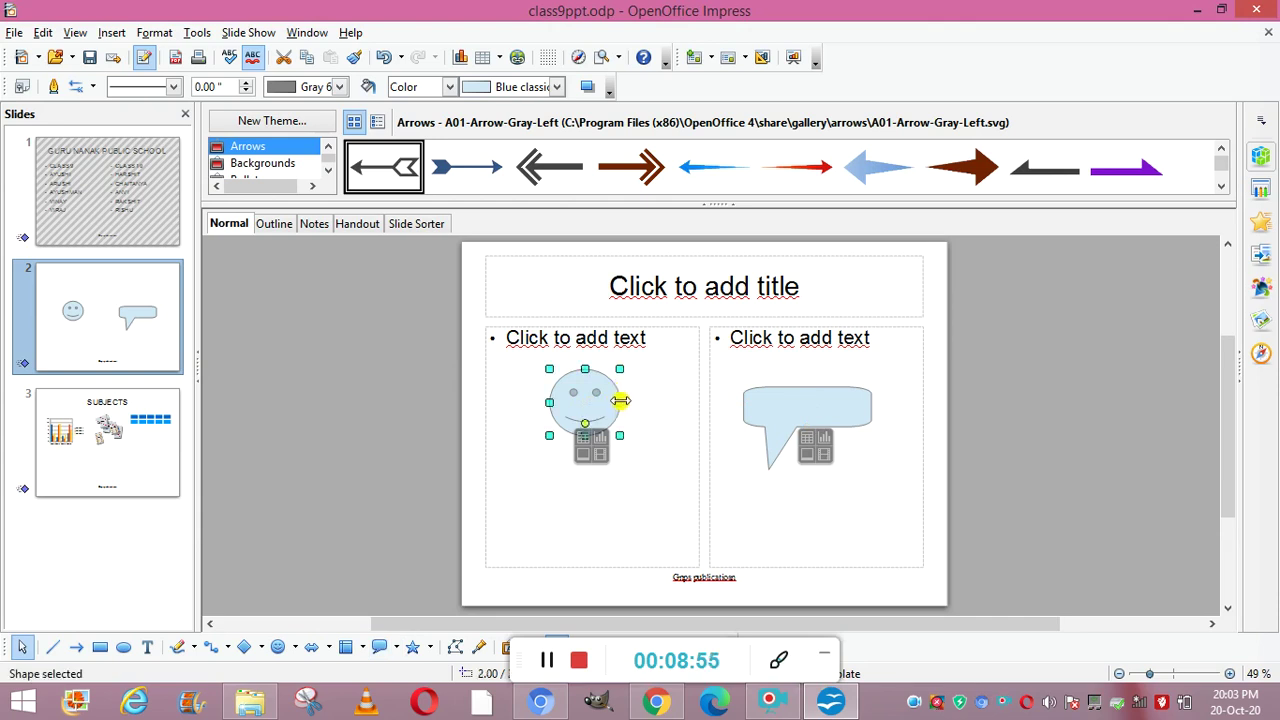
left_click_drag(620, 400, 664, 402)
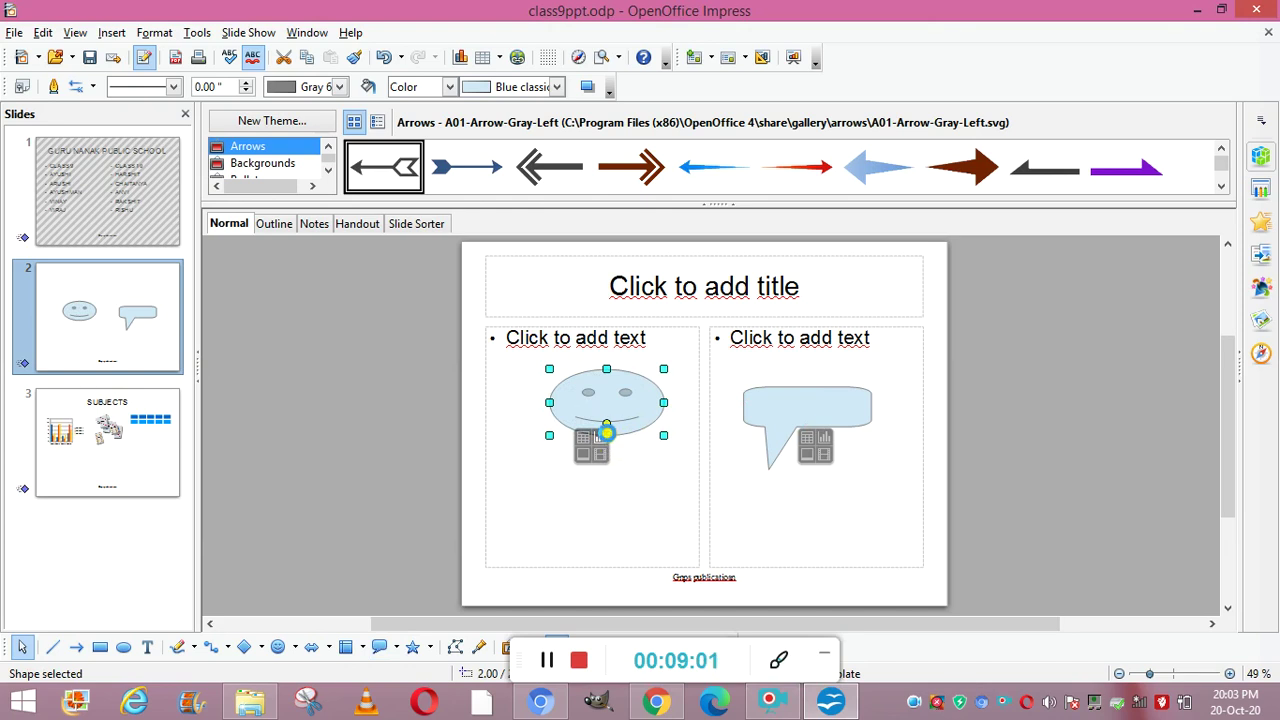
left_click(607, 433)
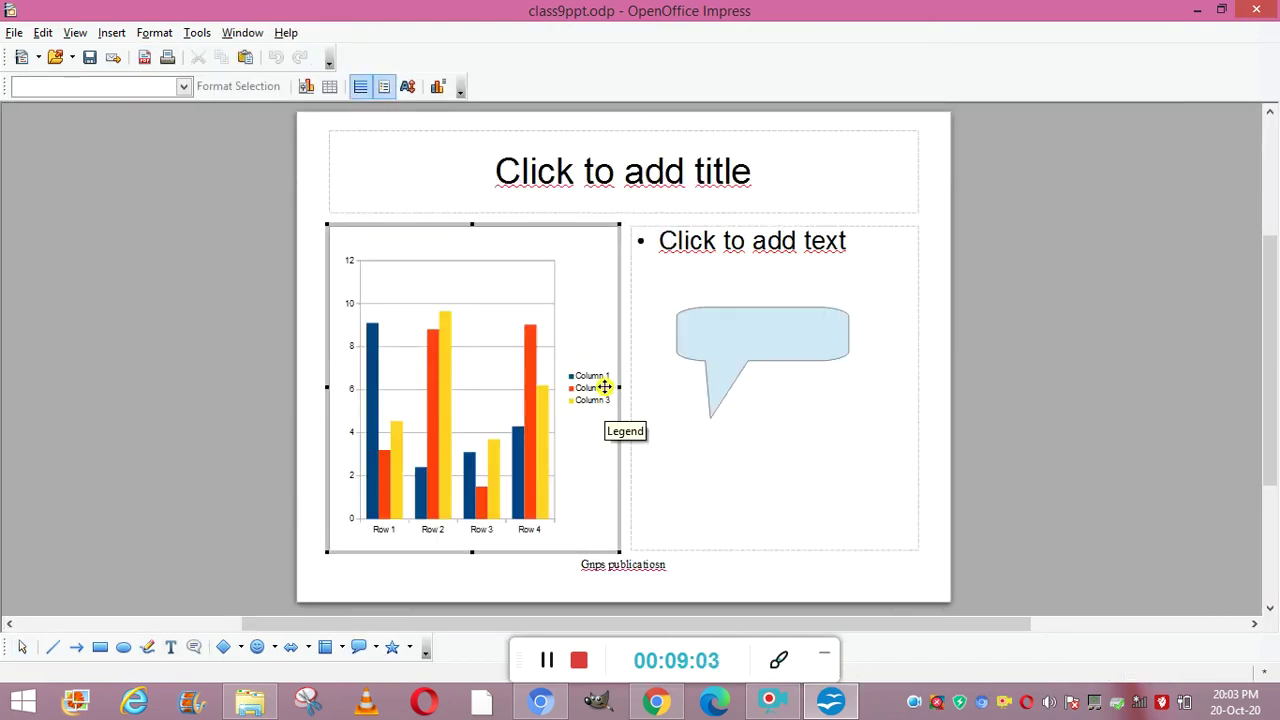
left_click(714, 334)
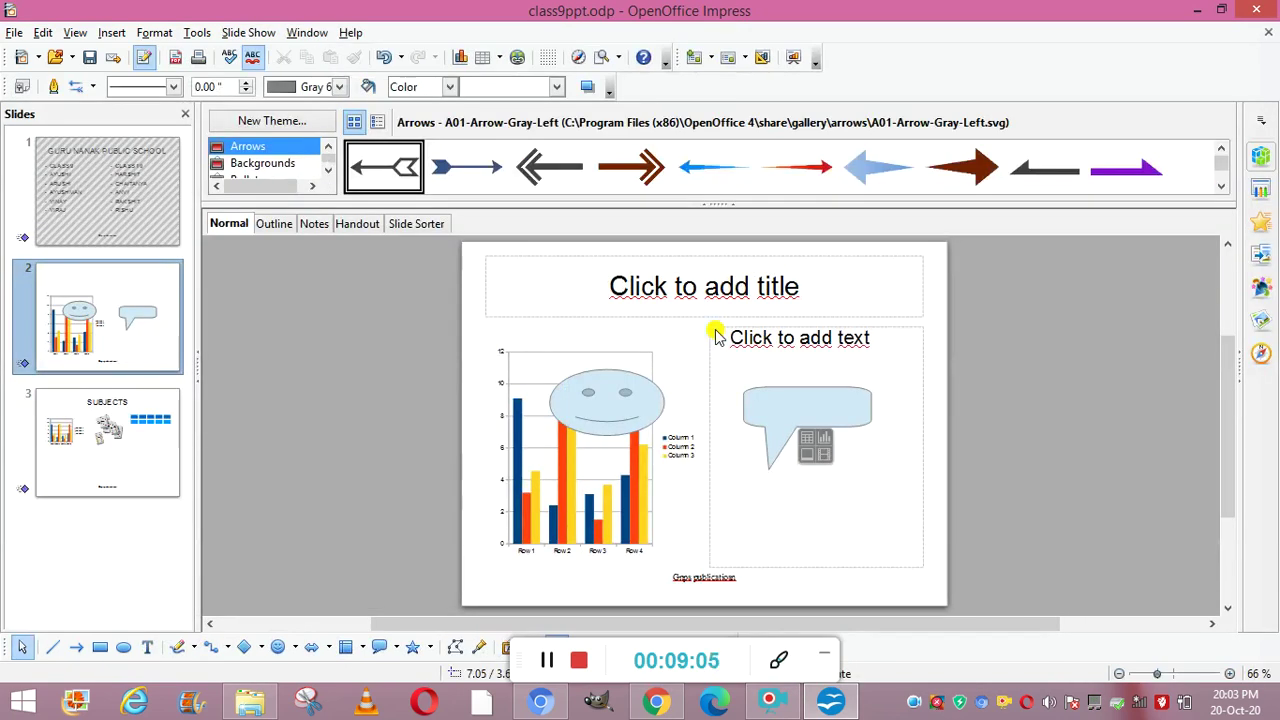
Step: Make the speech-bubble callout shorter and narrower from the left
left_click(778, 415)
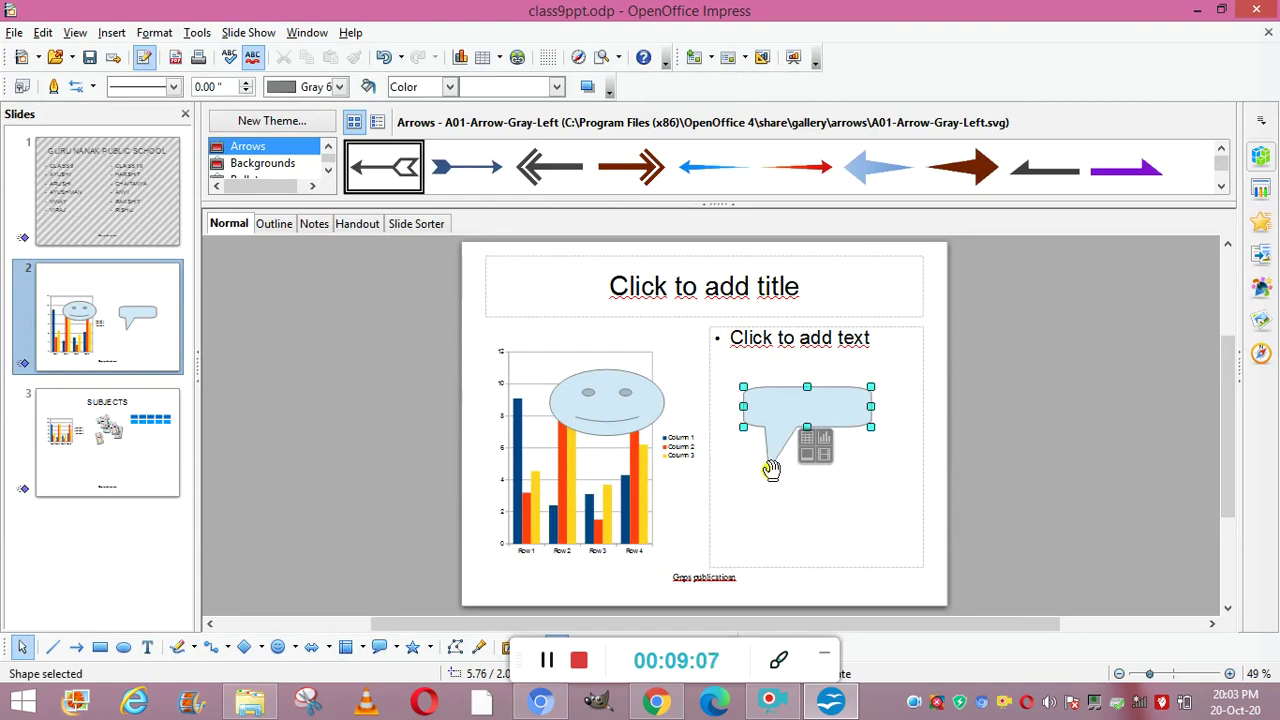
left_click_drag(807, 428, 829, 495)
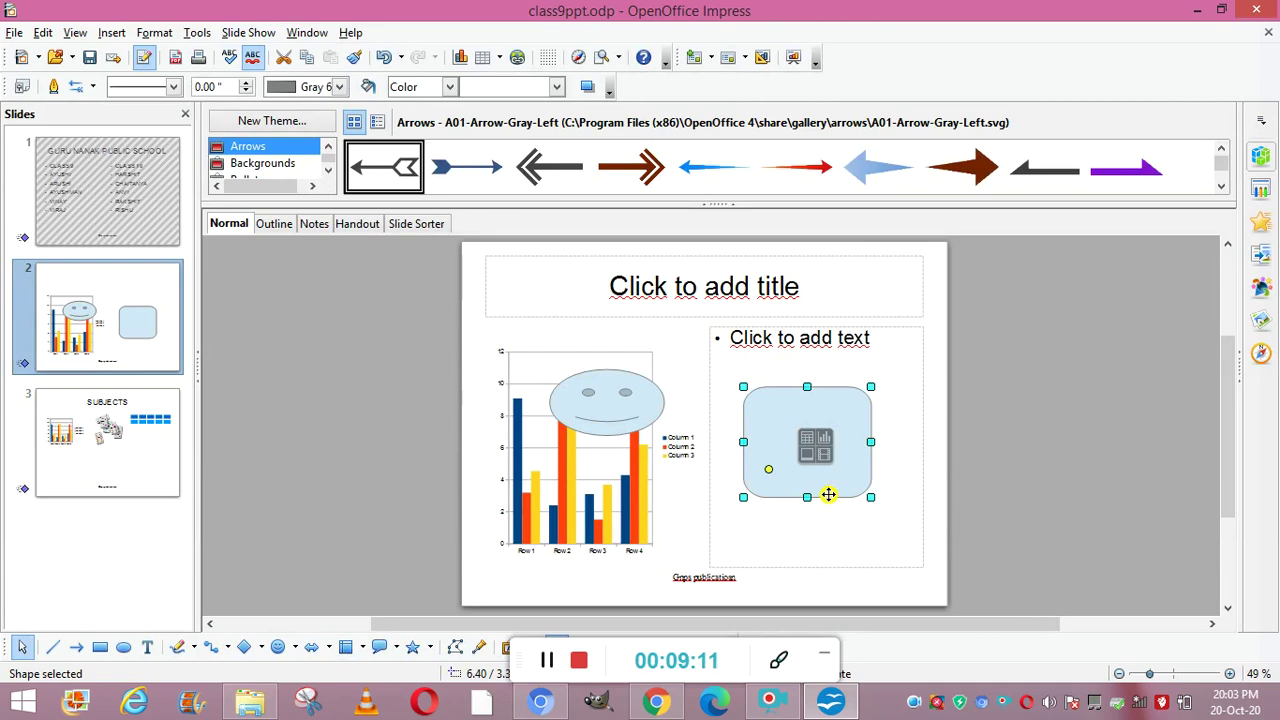
left_click_drag(806, 495, 808, 466)
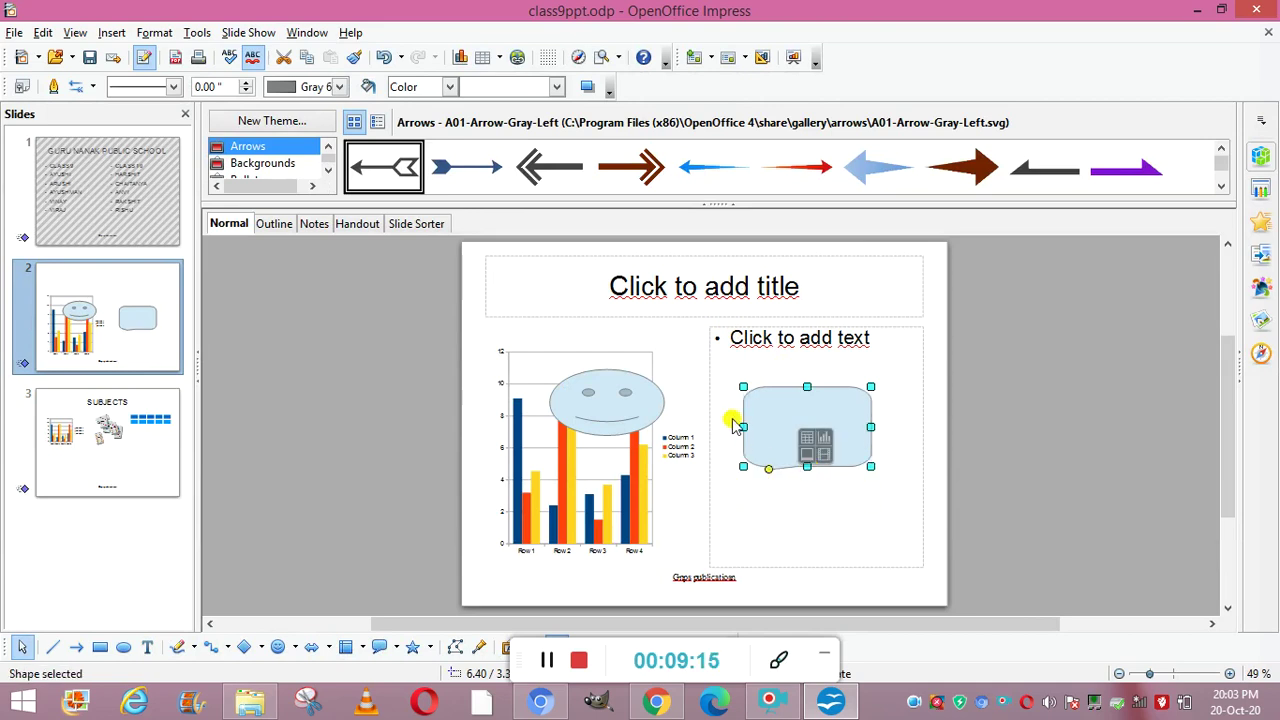
left_click_drag(741, 423, 769, 427)
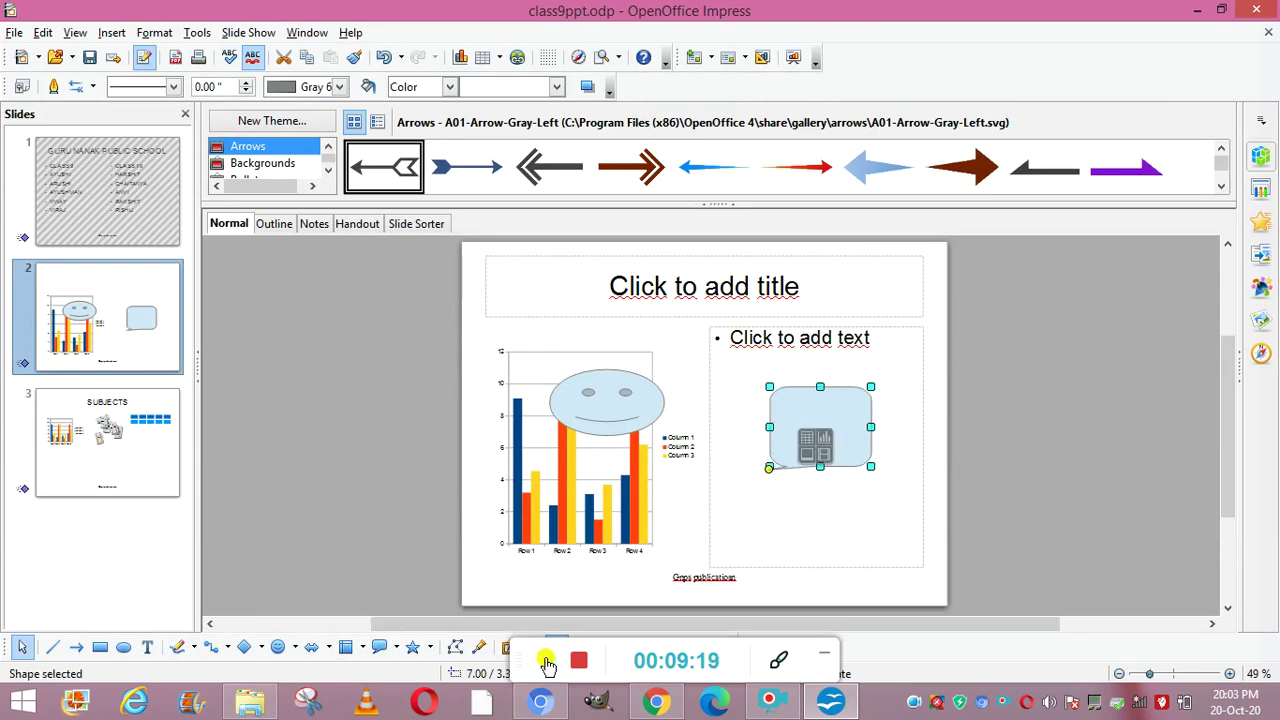
left_click(706, 268)
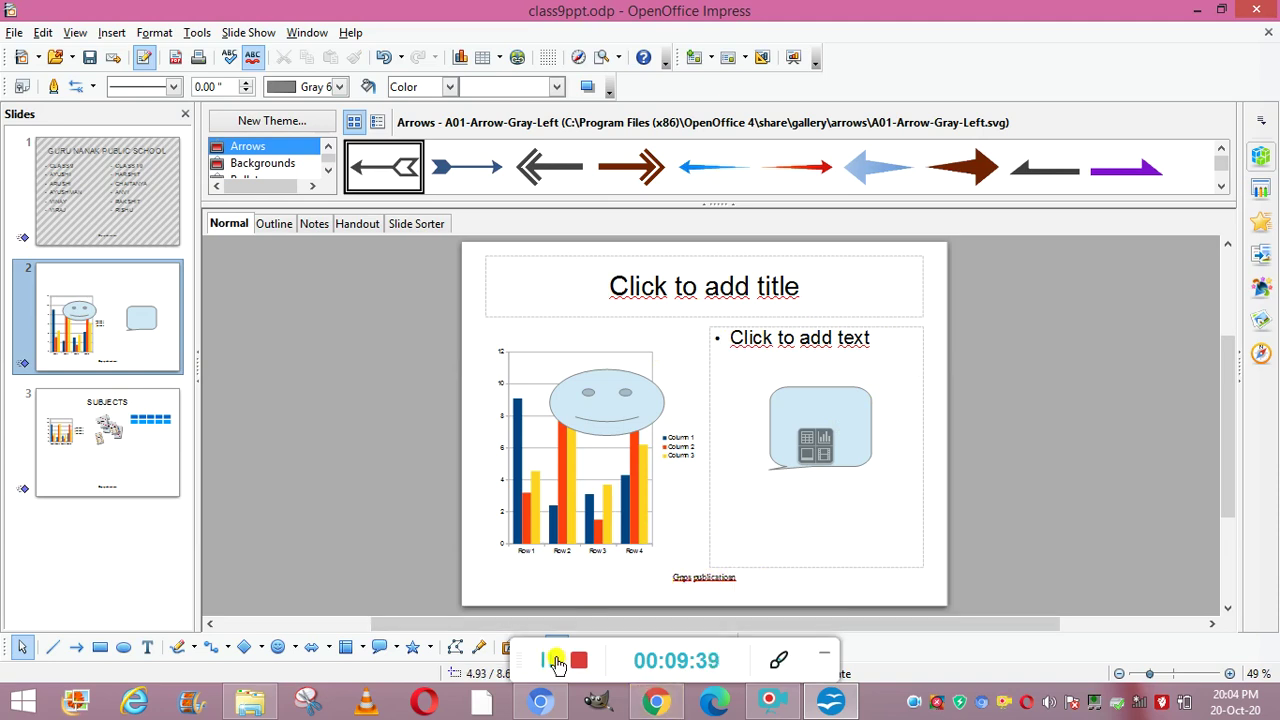
Step: Move the smiley face off the chart to just below the callout
left_click(641, 379)
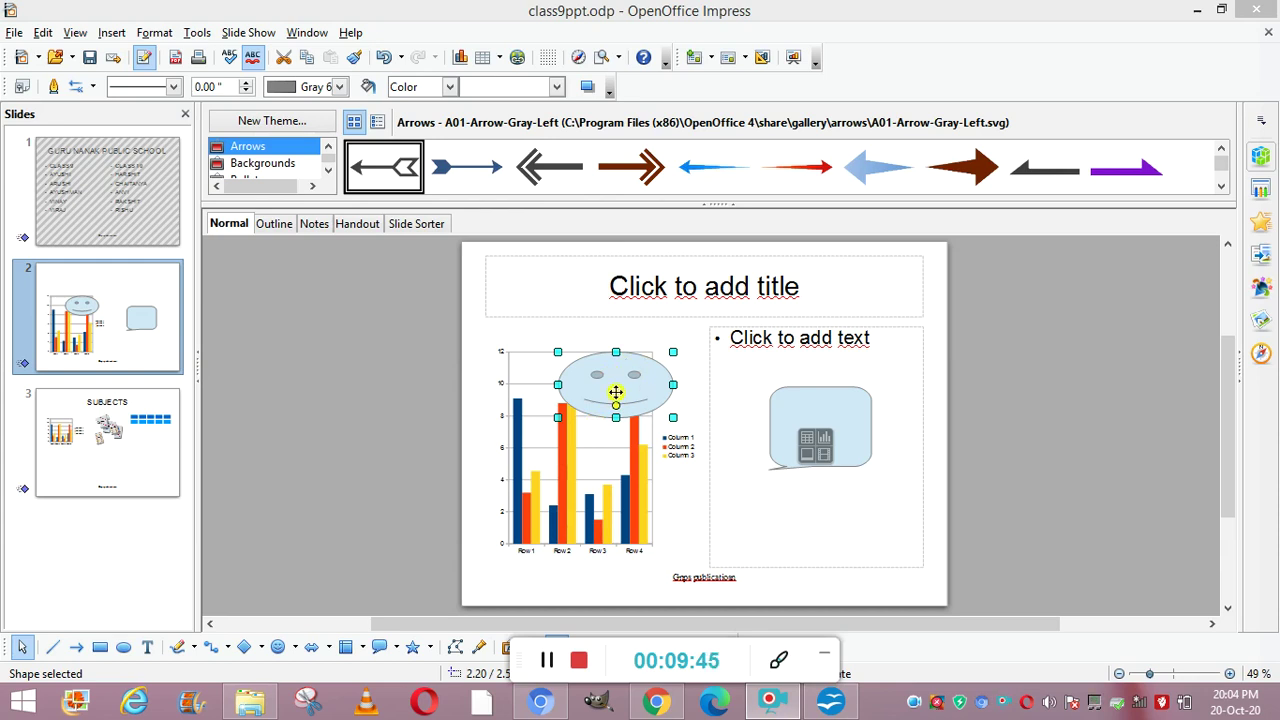
left_click(616, 391)
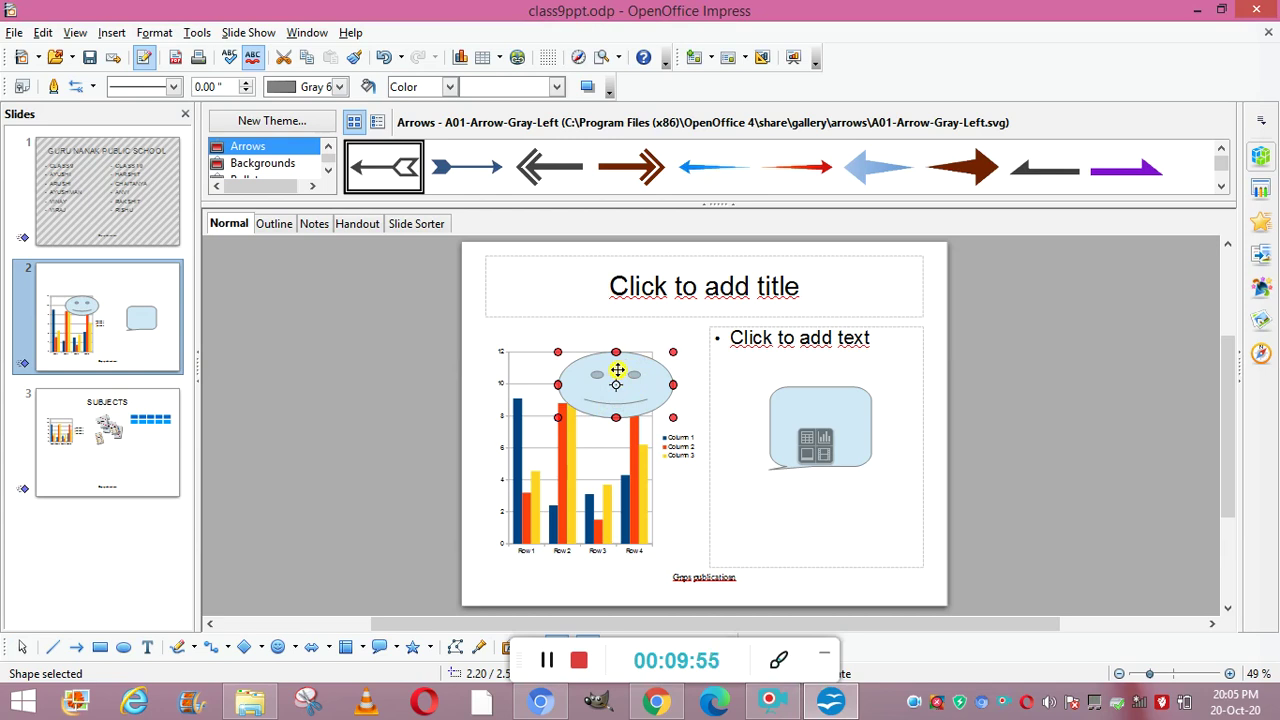
left_click_drag(687, 425, 797, 515)
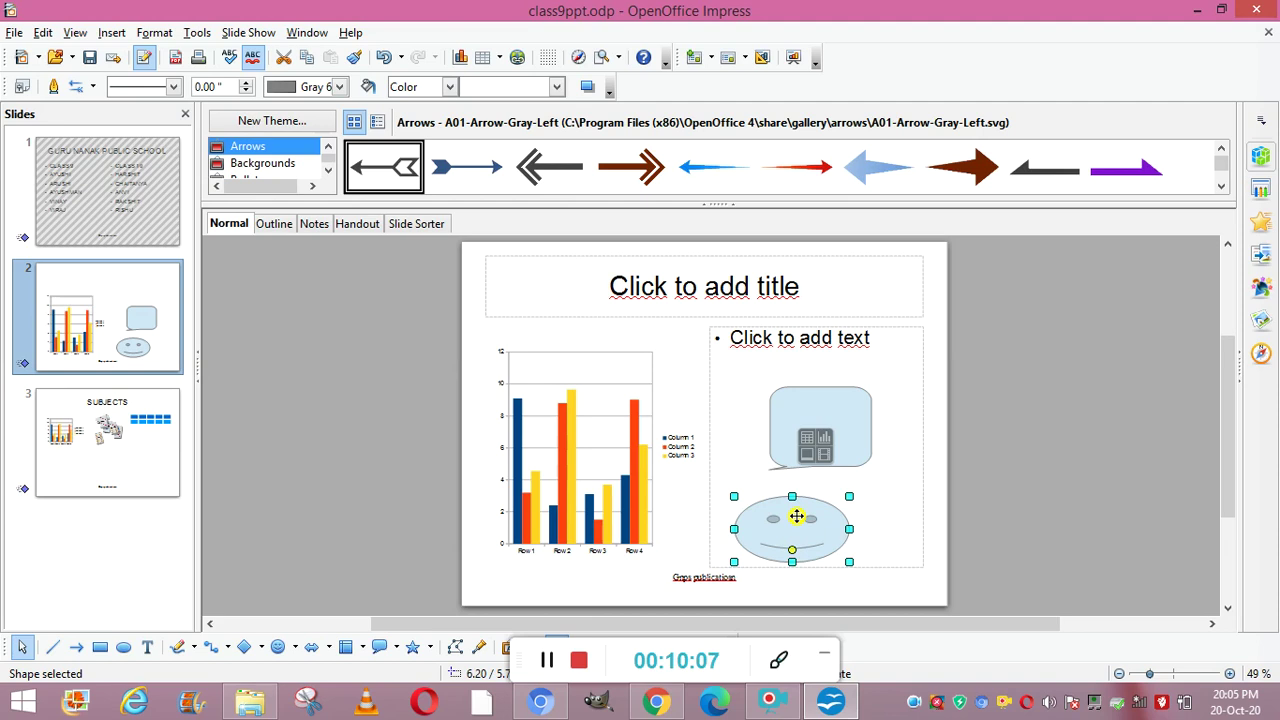
Step: Confirm the smiley's Position and Size settings, then go back to slide 1
left_click(156, 34)
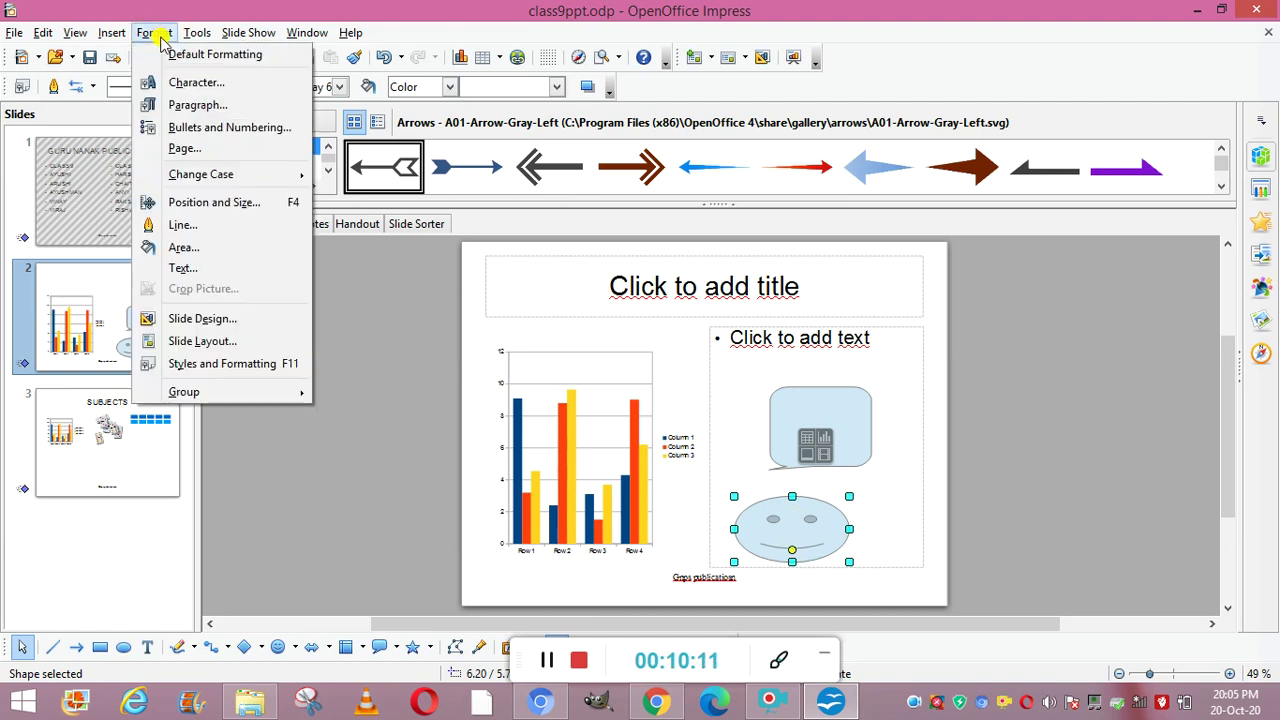
left_click(243, 203)
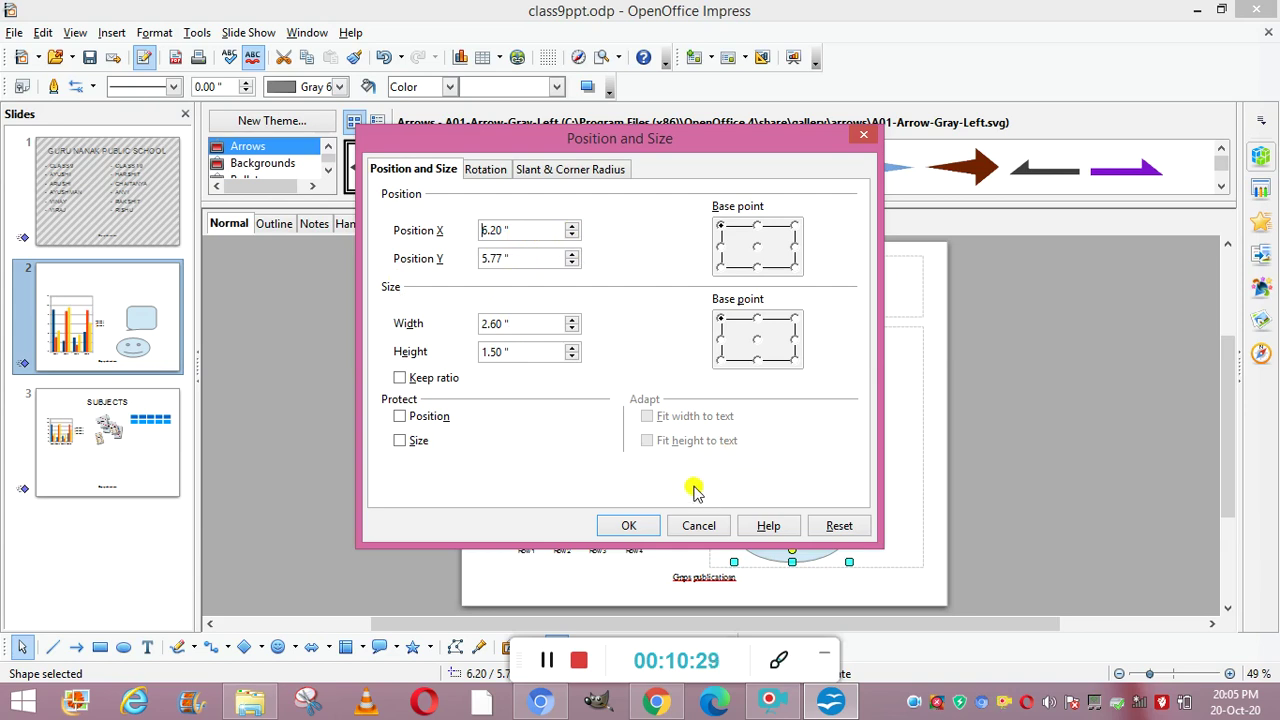
left_click(620, 526)
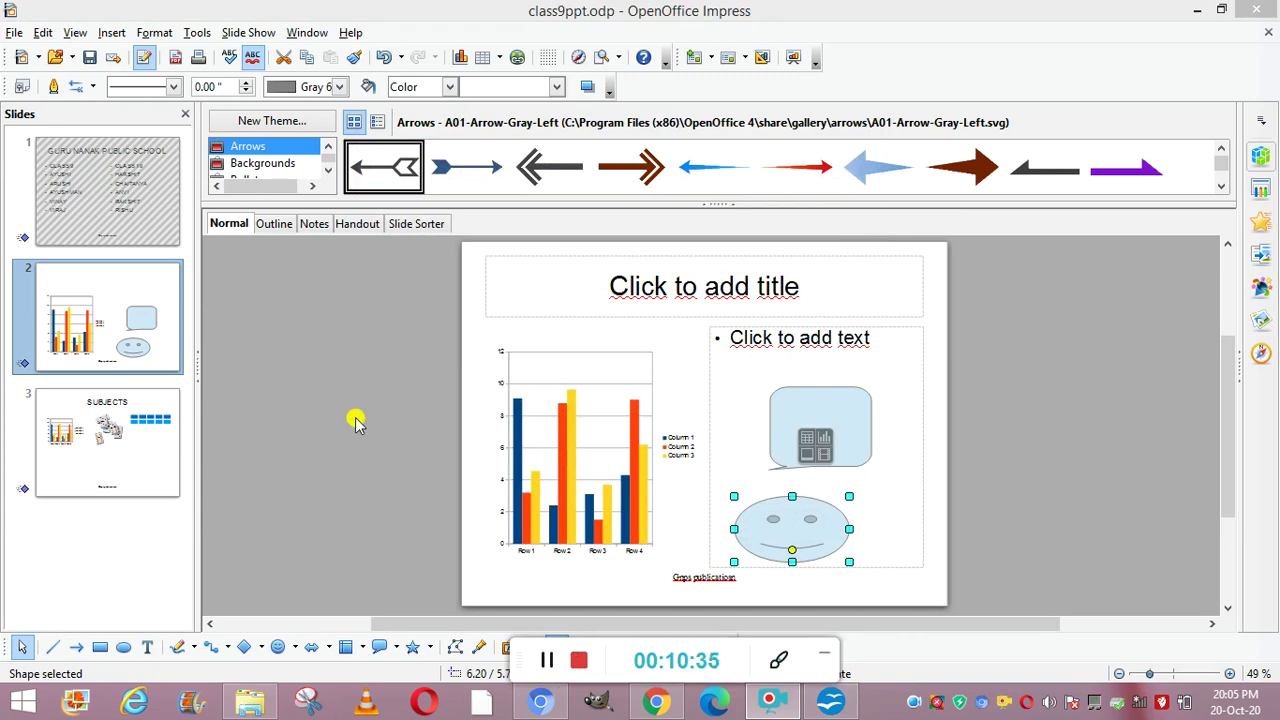
left_click(145, 205)
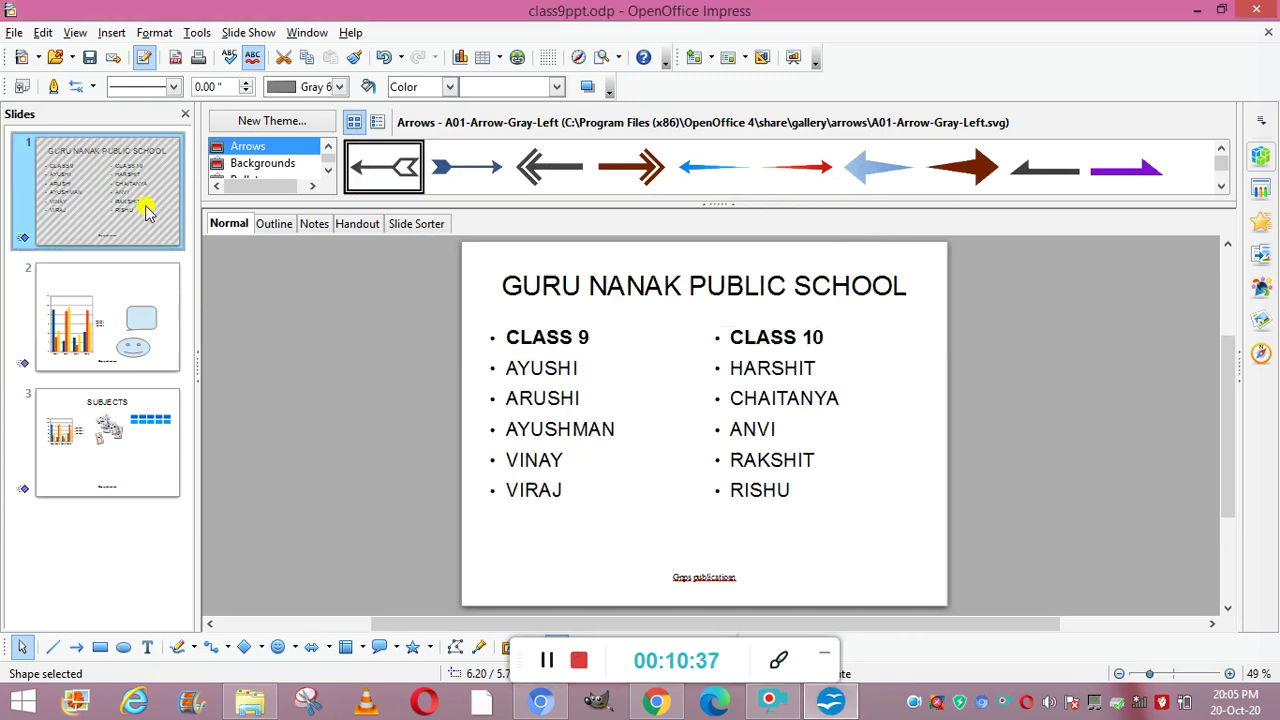
Step: Select the slide 1 title text GURU NANAK PUBLIC SCHOOL
left_click(573, 285)
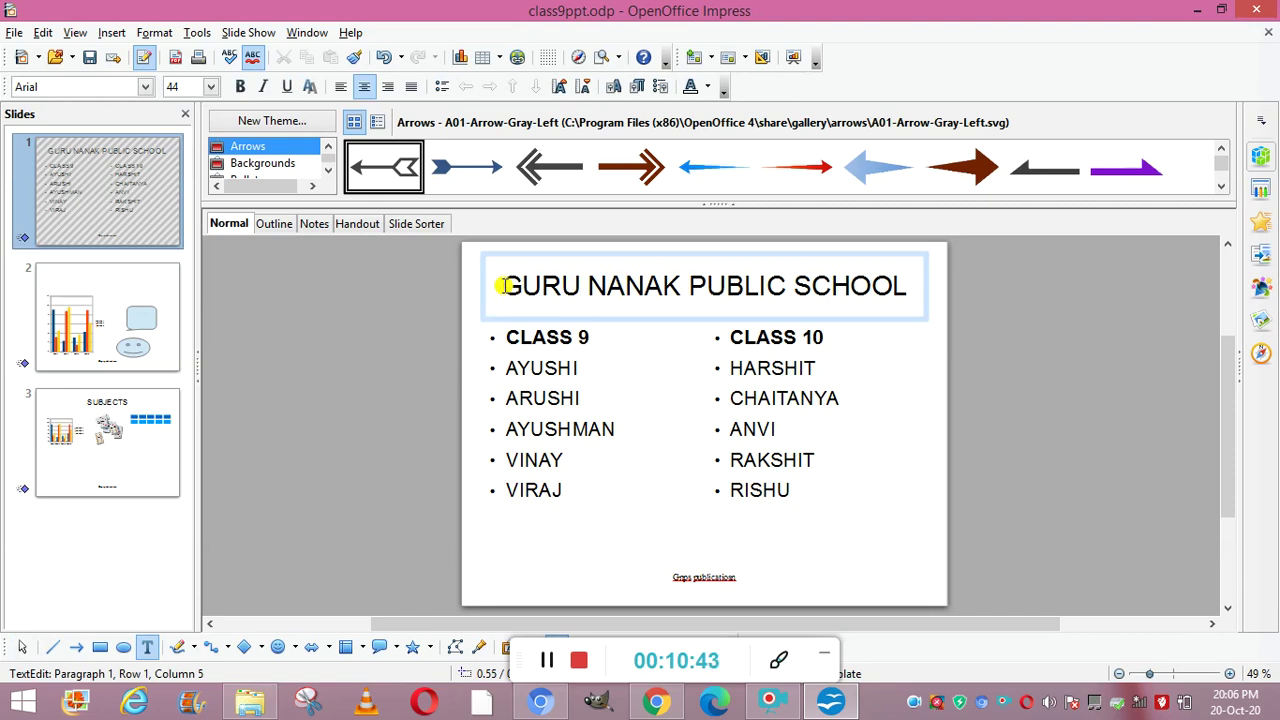
left_click(501, 289)
key("shift+Right")
key("shift+Right")
key("shift+Right")
key("shift+Right")
key("shift+Right")
key("shift+Right")
key("shift+Right")
key("shift+Right")
key("shift+Right")
key("shift+Right")
key("shift+Right")
key("shift+Right")
key("shift+Right")
key("shift+Right")
key("shift+Right")
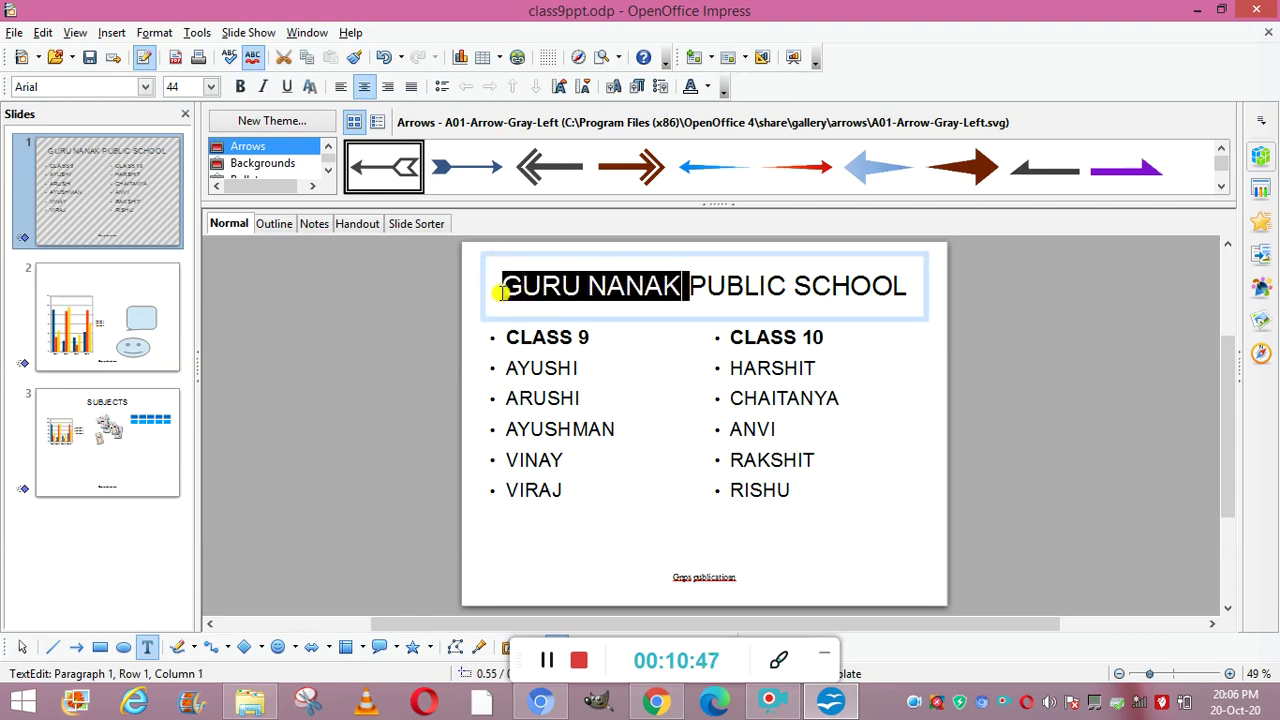
key("shift+Right")
key("shift+Right")
key("shift+Right")
key("shift+Right")
key("shift+Right")
key("shift+Right")
key("shift+Right")
key("shift+Right")
key("shift+Right")
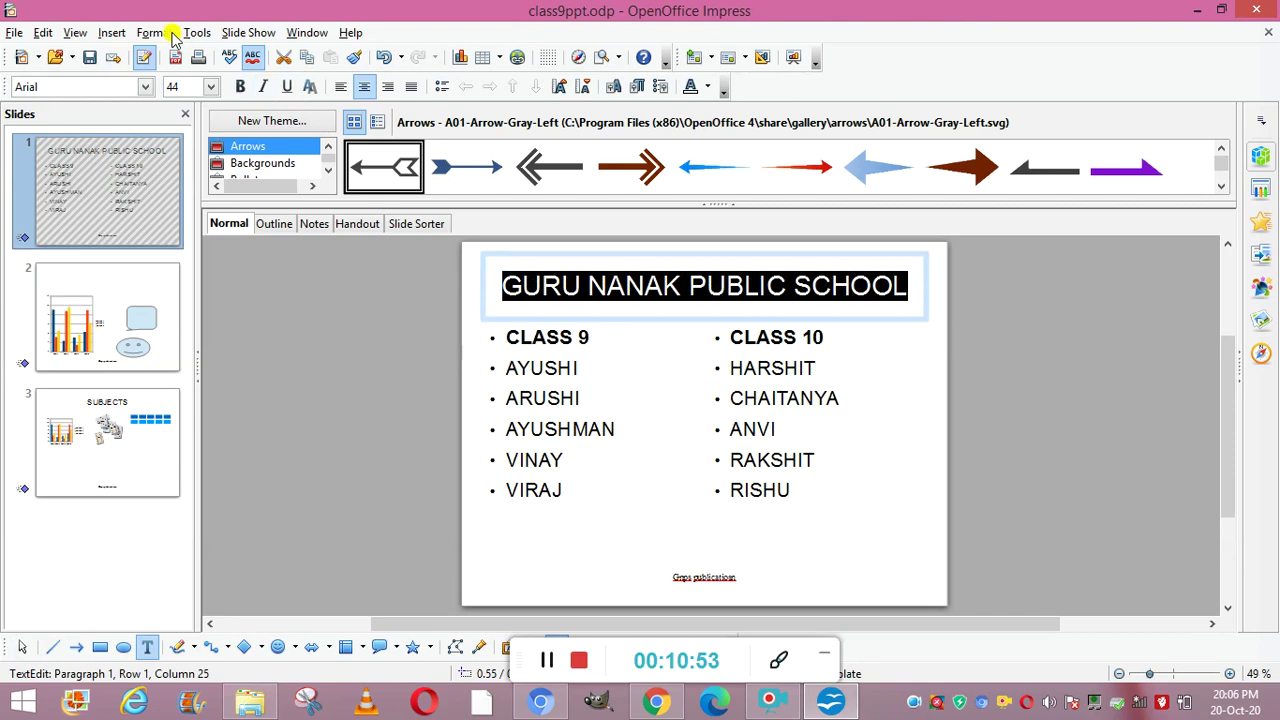
Step: Format the selected title as Bauhaus 93, italic, size 32 in the Character dialog
left_click(168, 34)
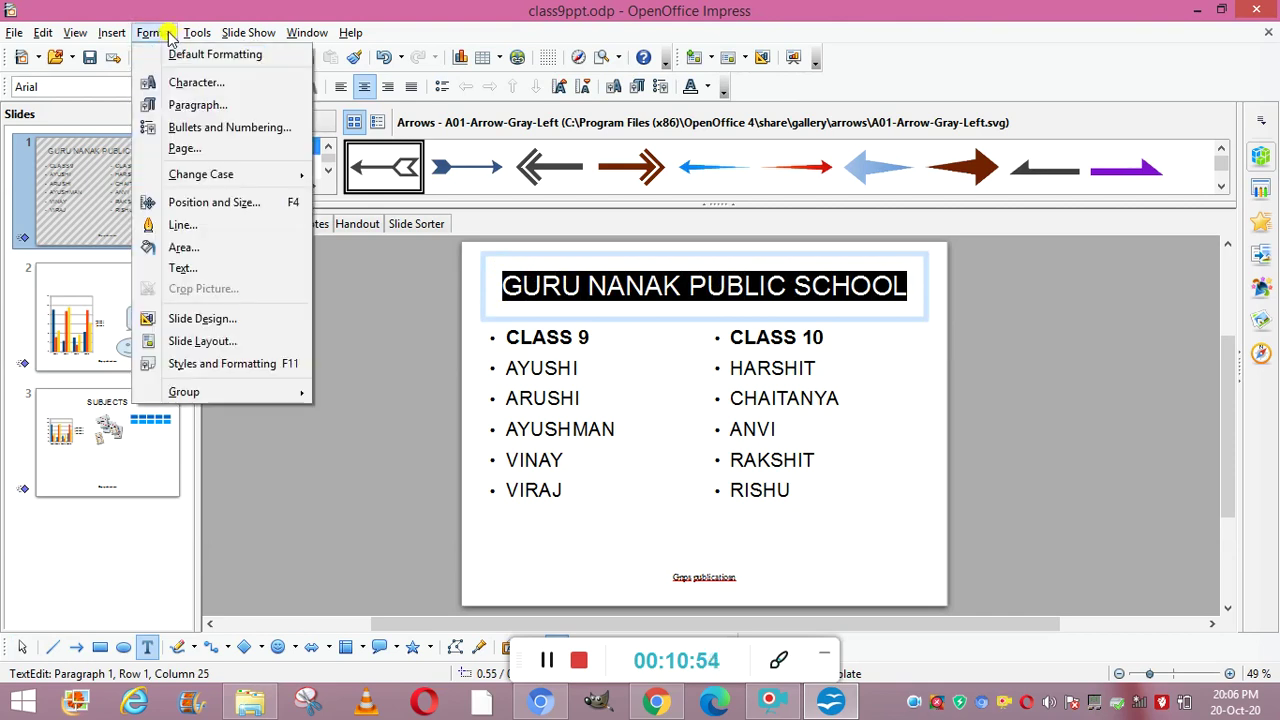
left_click(204, 82)
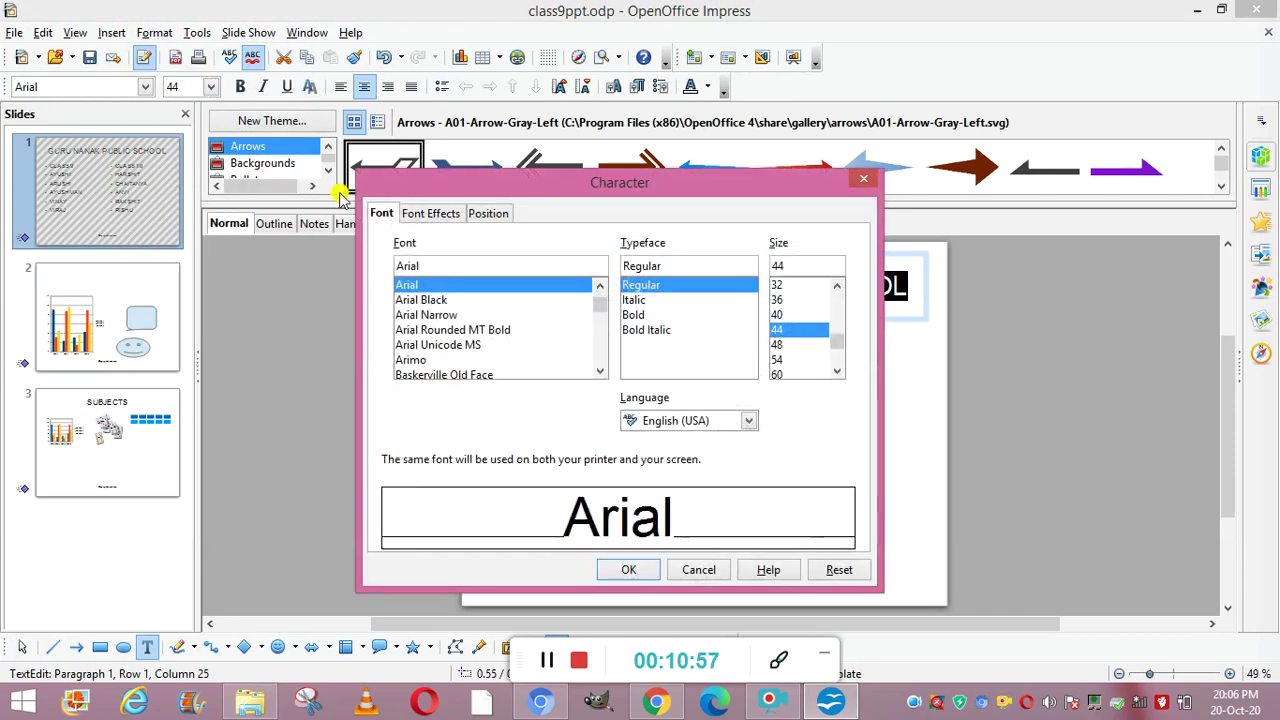
left_click(600, 371)
left_click(600, 371)
left_click(600, 371)
left_click(600, 371)
left_click(600, 371)
left_click(600, 371)
left_click(423, 333)
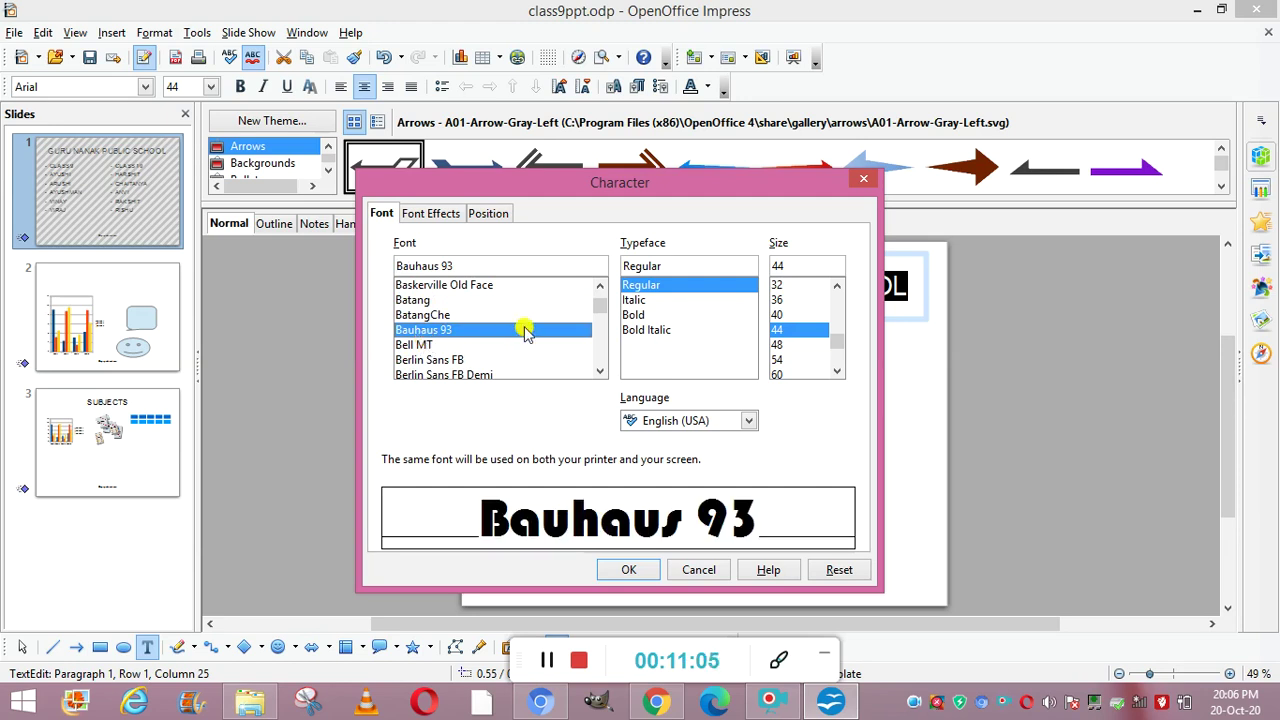
left_click(643, 302)
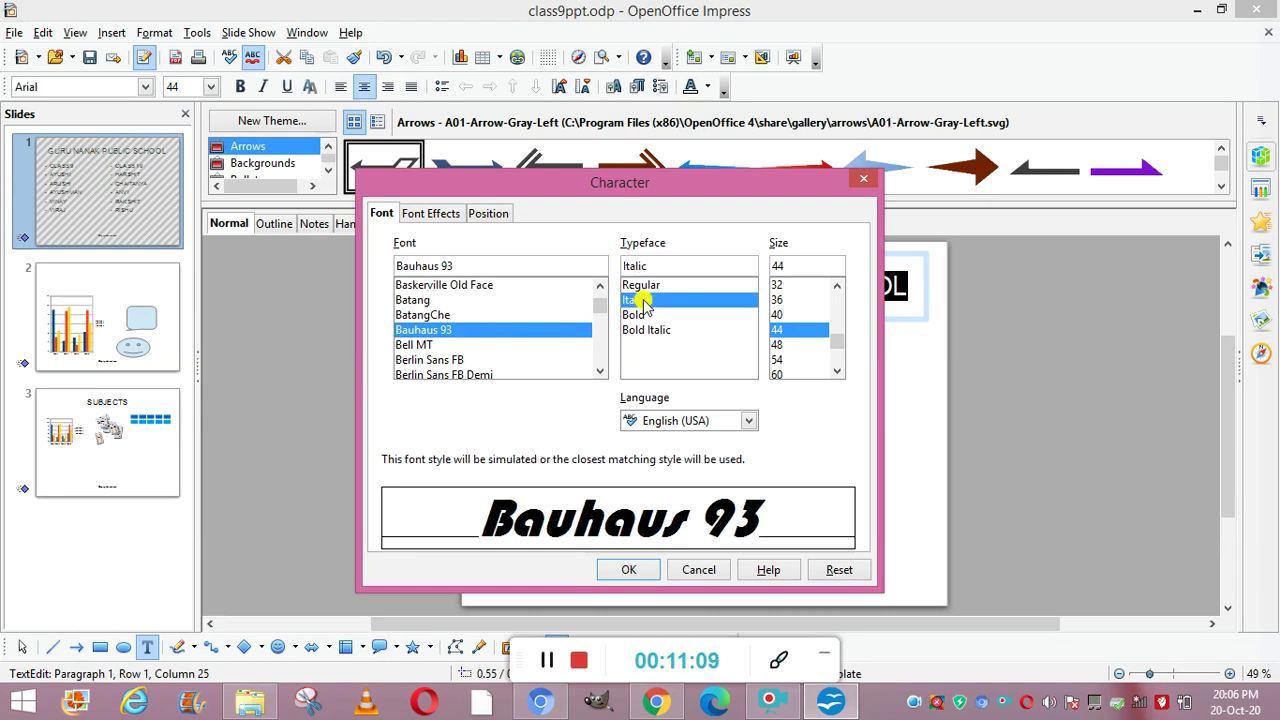
left_click(781, 288)
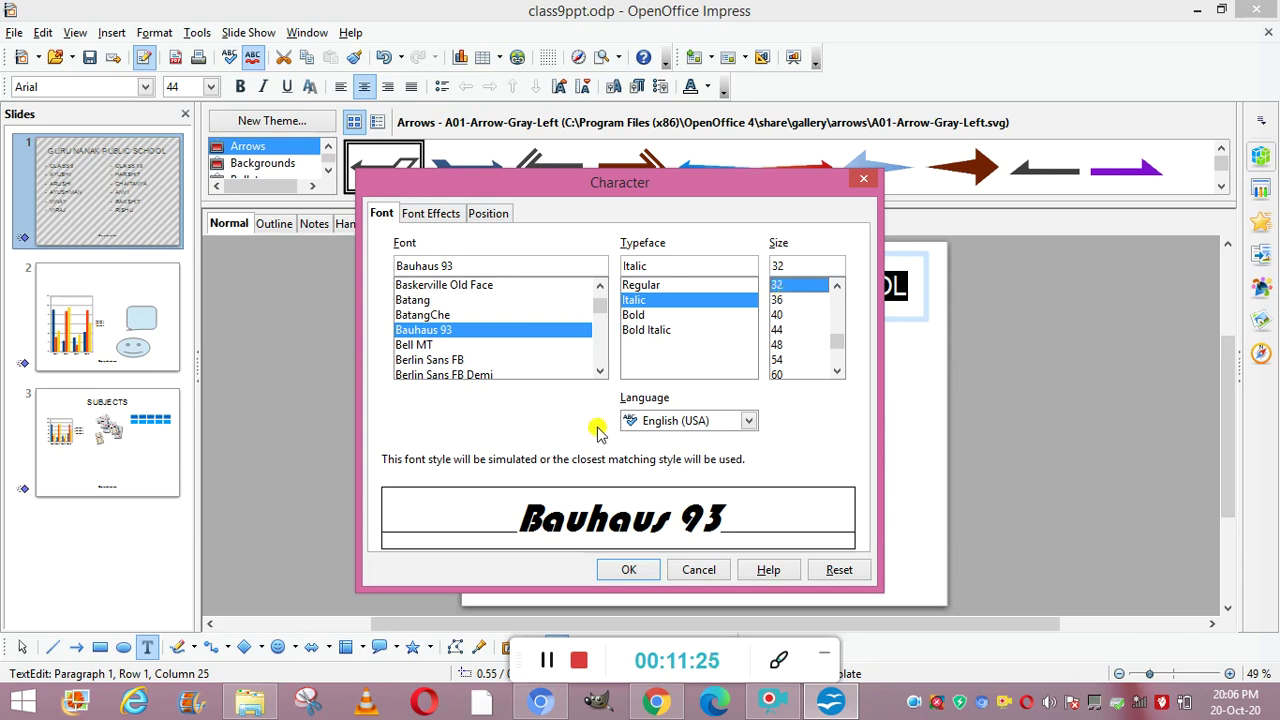
left_click(638, 568)
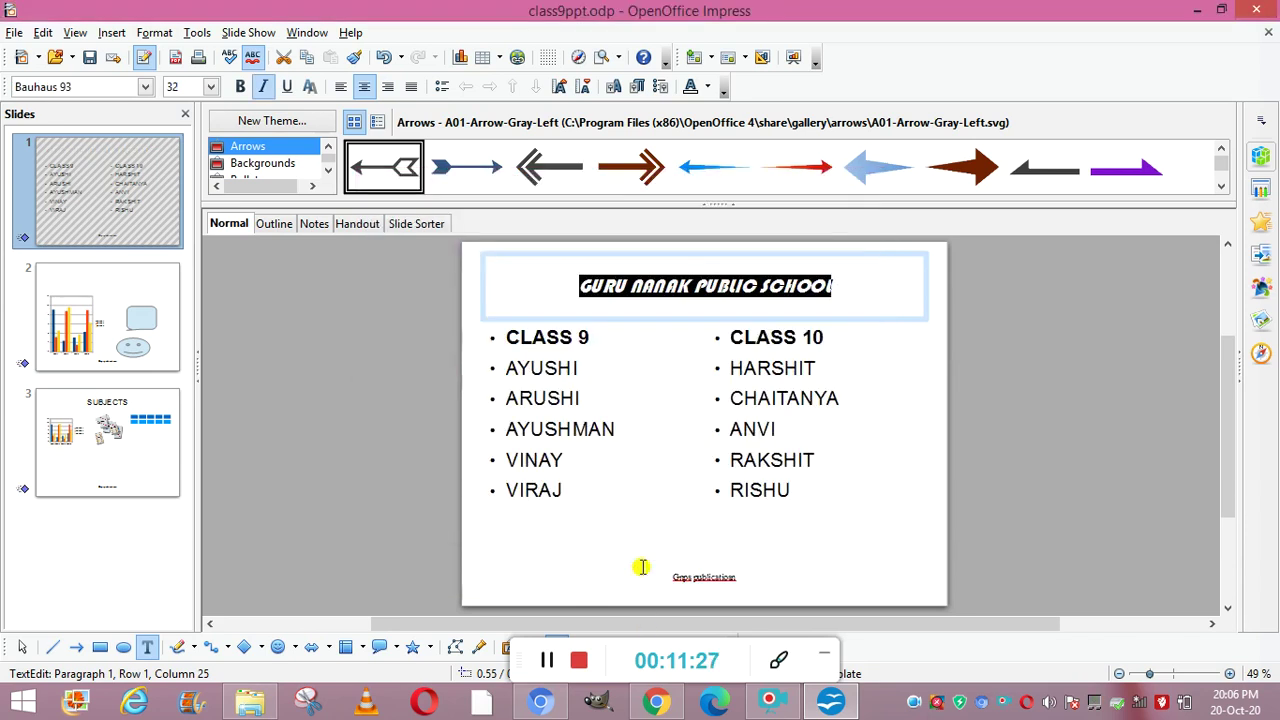
key("End")
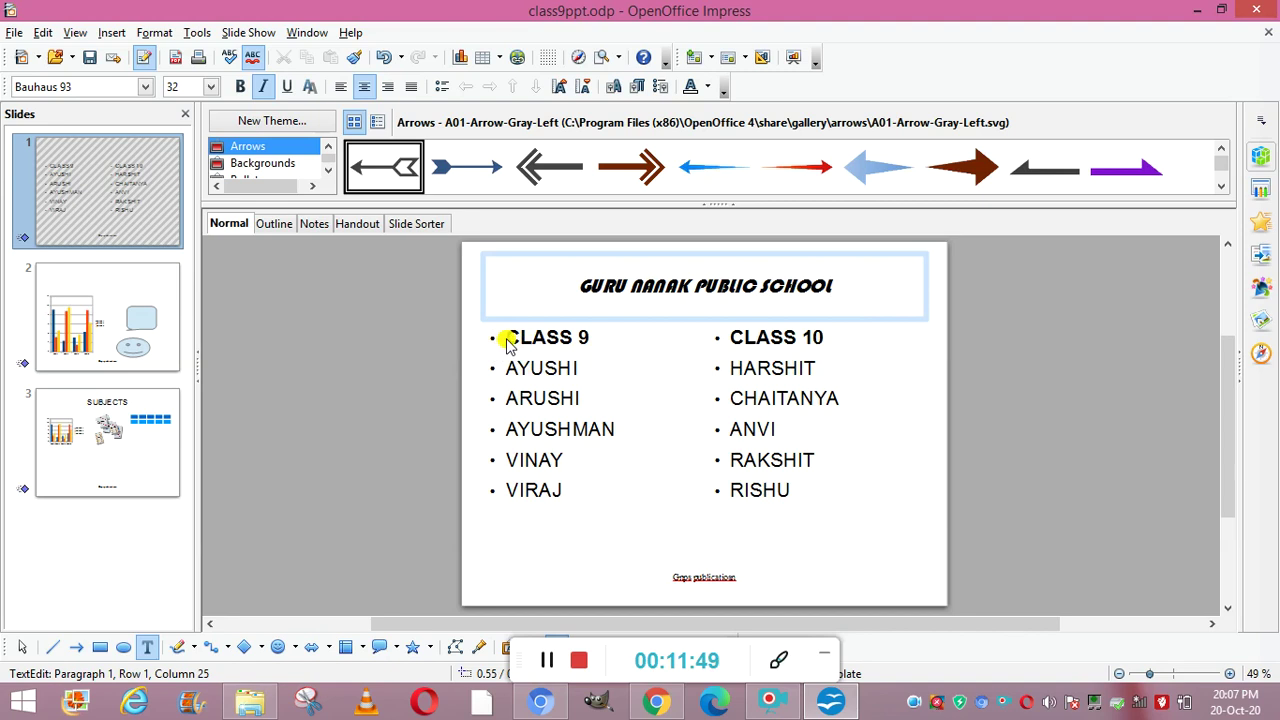
Step: Replace the round dots on the five Class 9 names with right-pointing arrow bullets
left_click(505, 369)
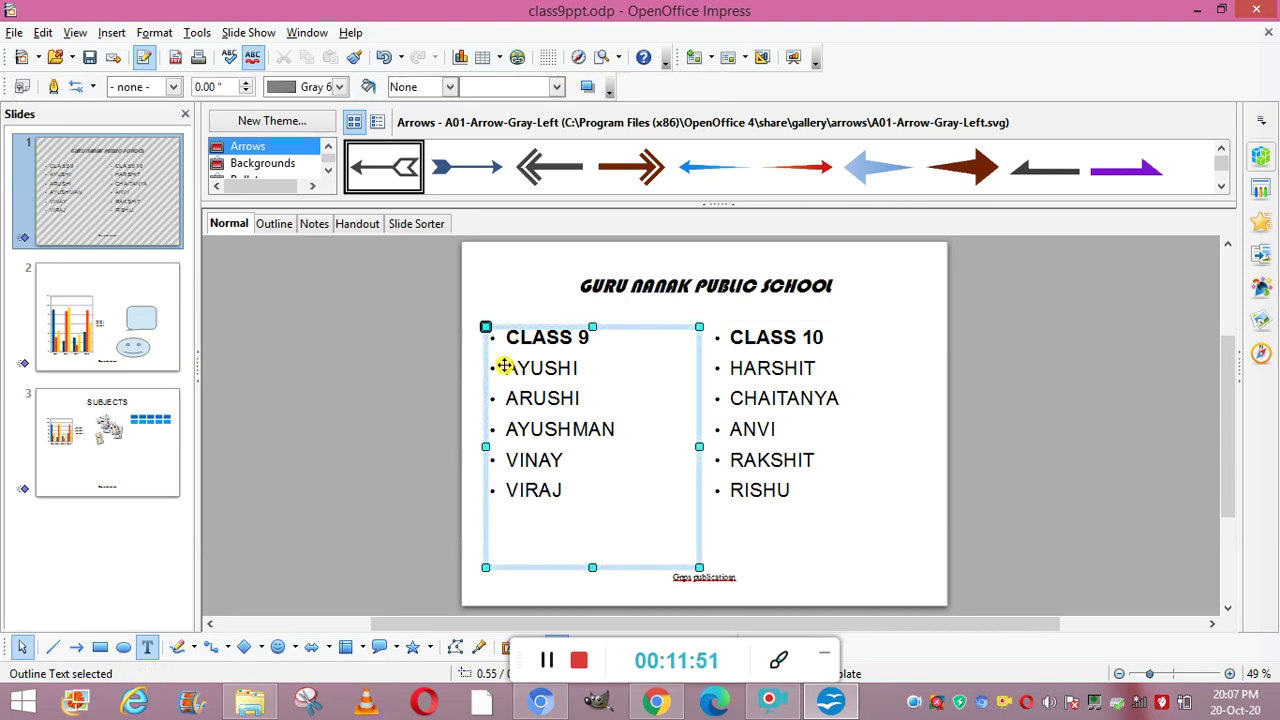
left_click(506, 369)
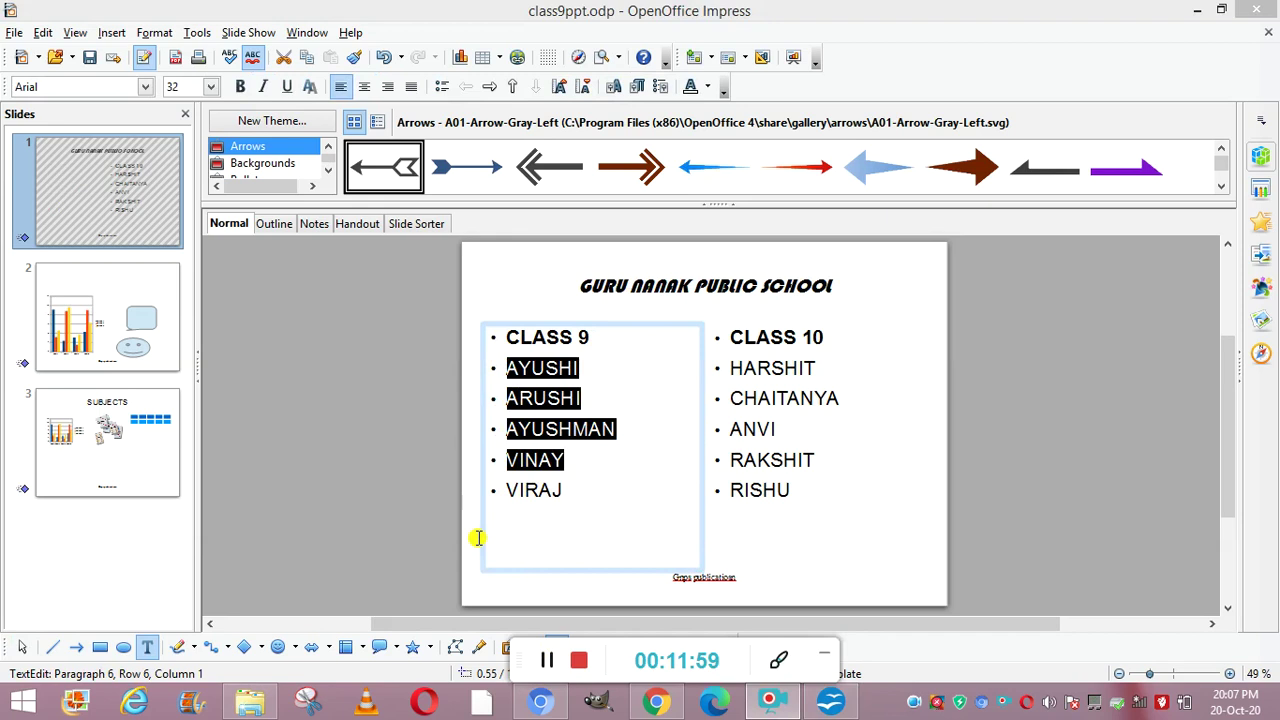
left_click(155, 33)
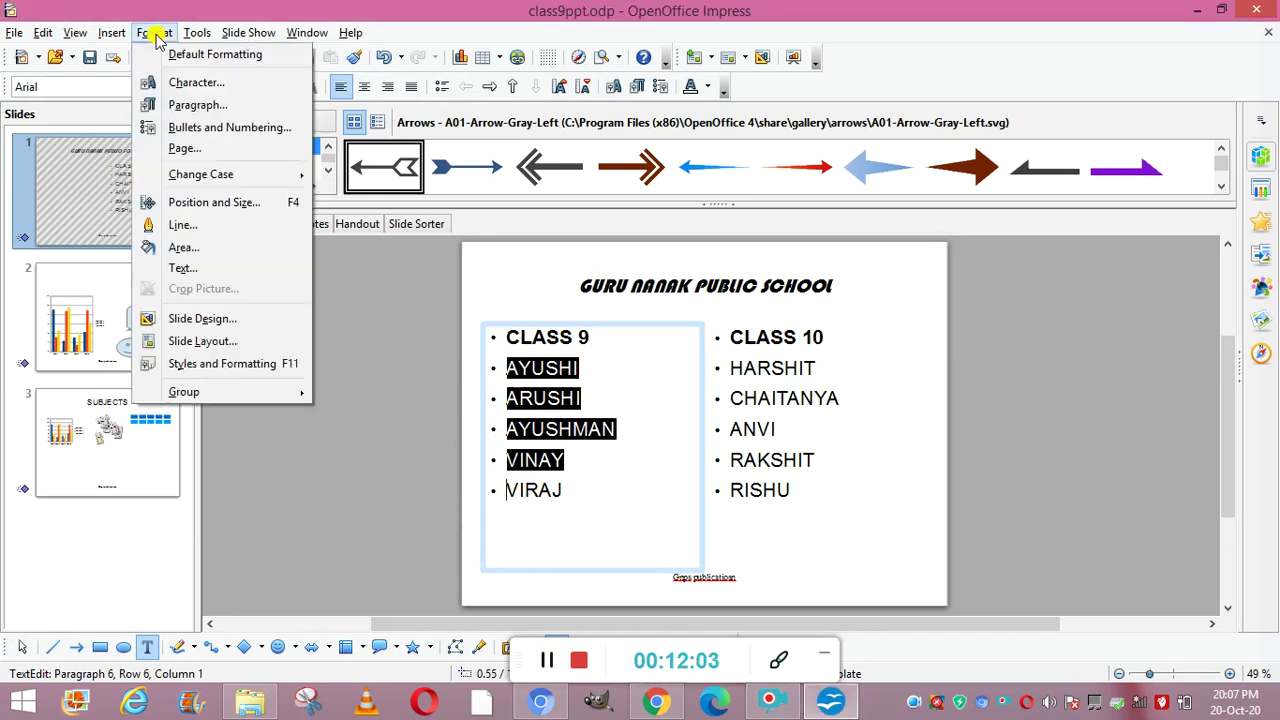
left_click(150, 32)
left_click(152, 32)
left_click(186, 128)
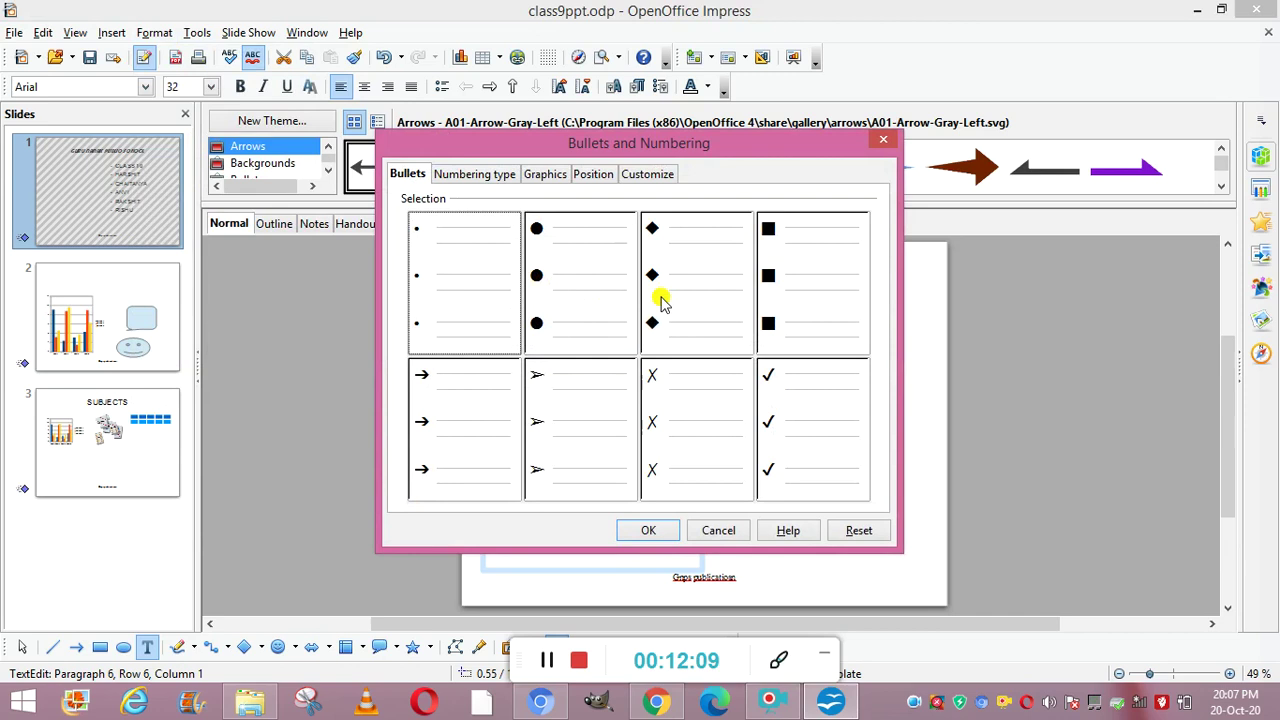
left_click(480, 176)
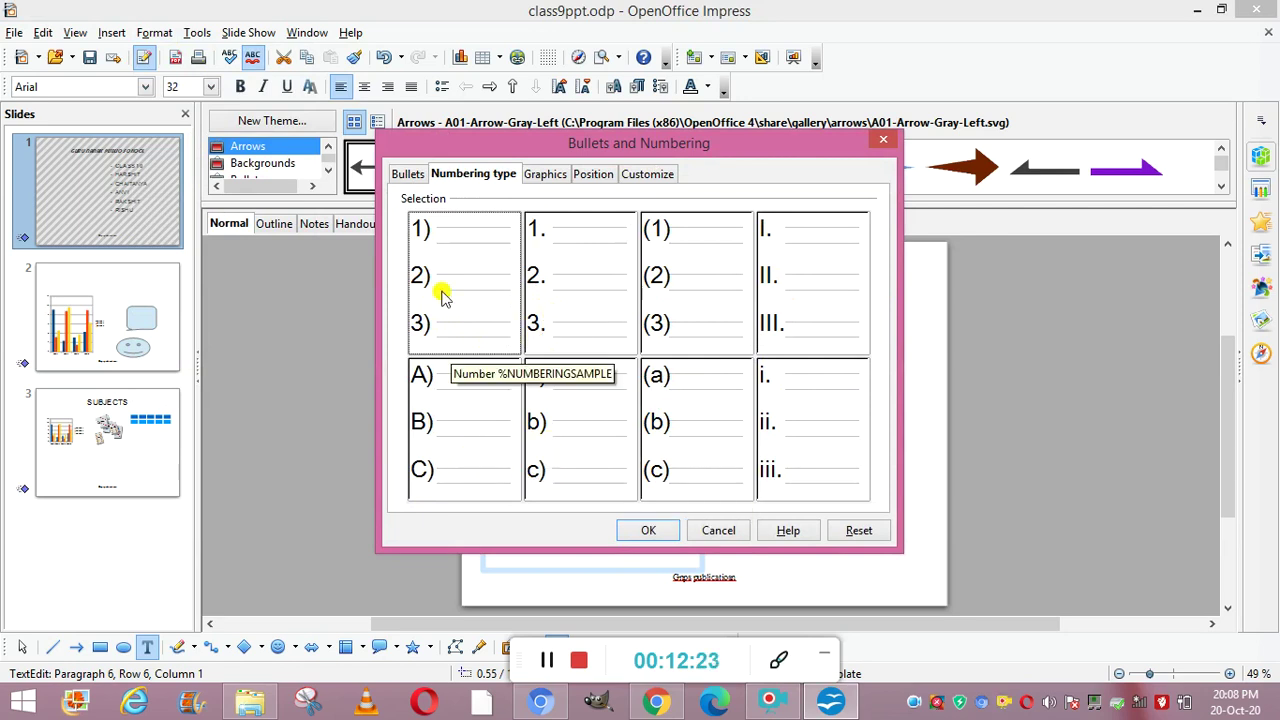
left_click(407, 174)
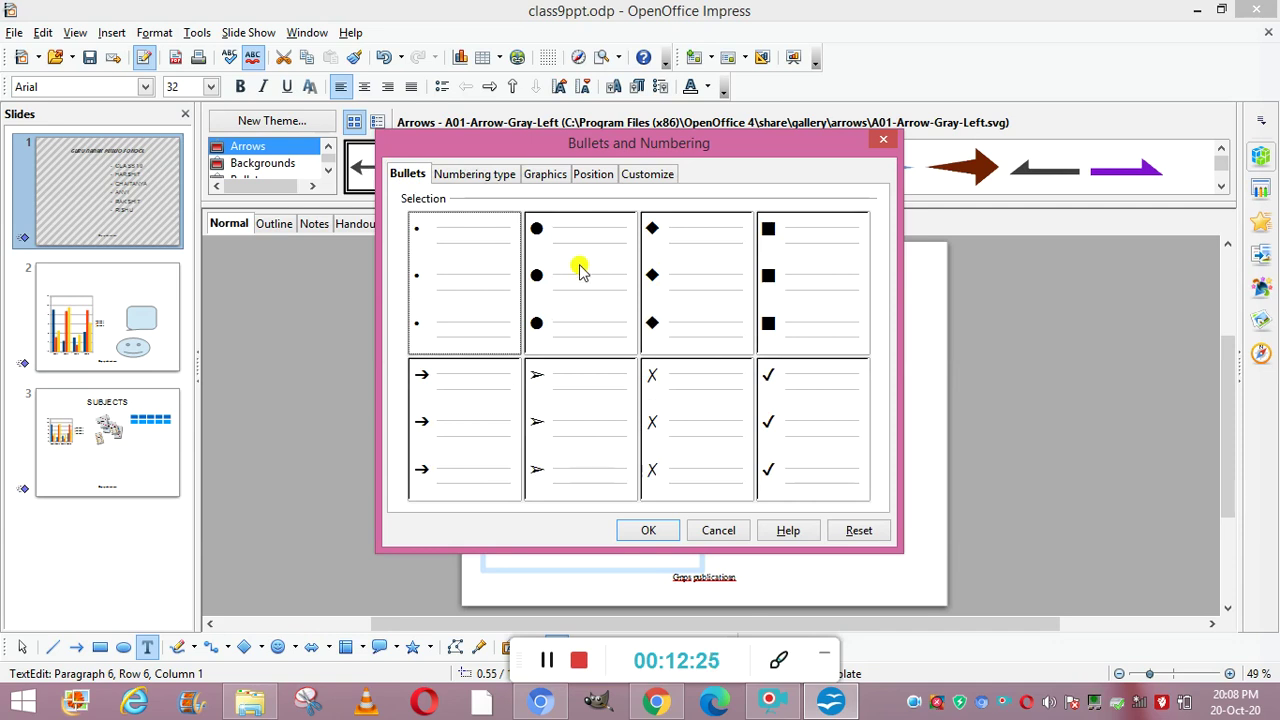
left_click(535, 425)
left_click(649, 531)
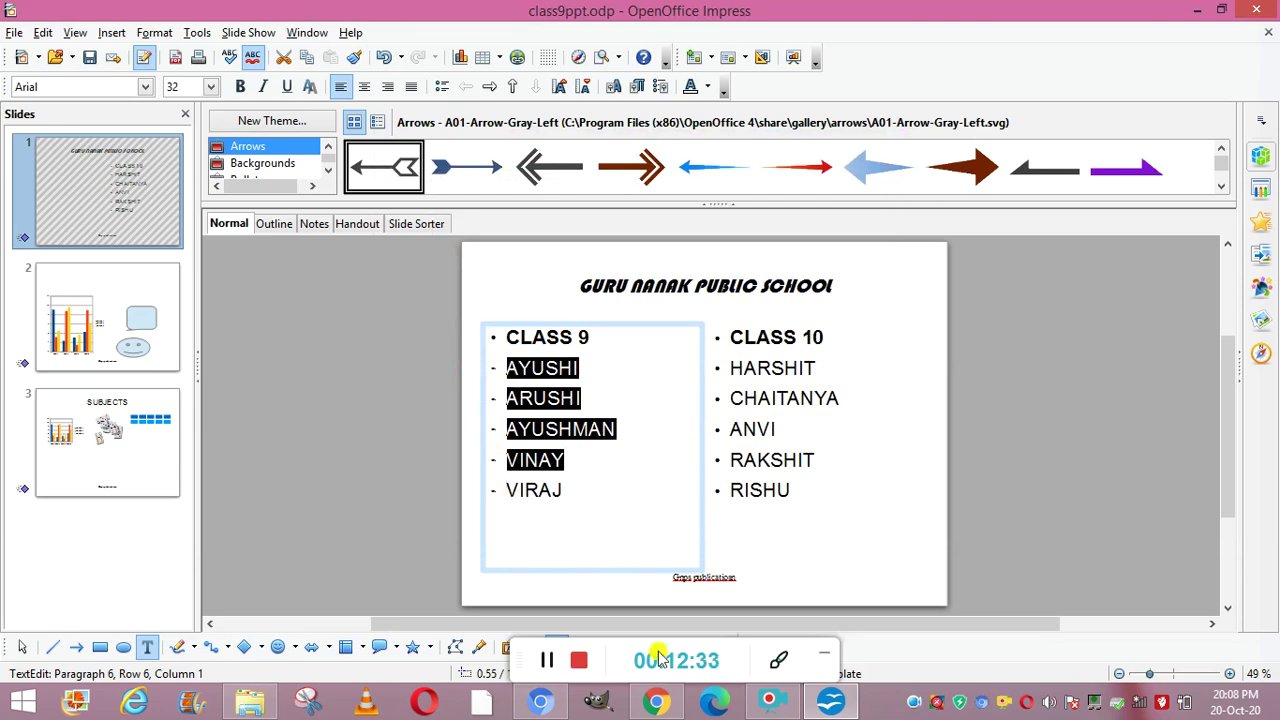
left_click(550, 661)
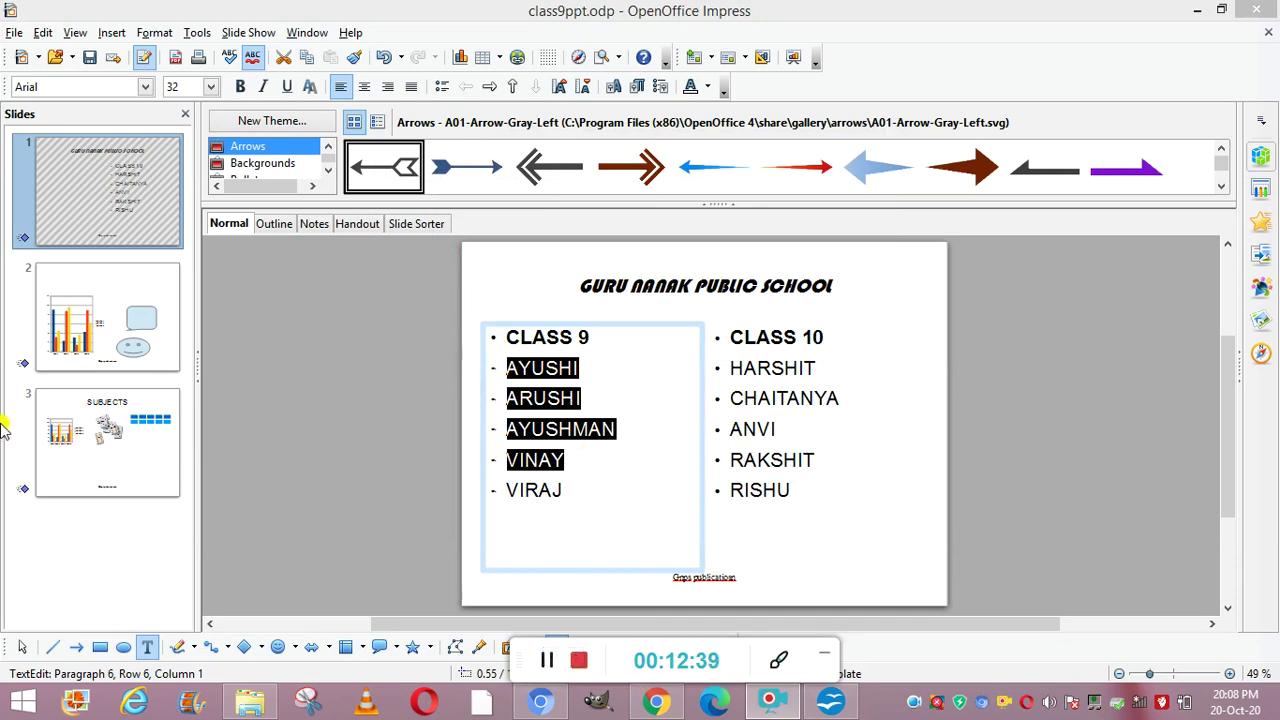
Step: Add a new slide 2 and title it 'tables'
right_click(117, 485)
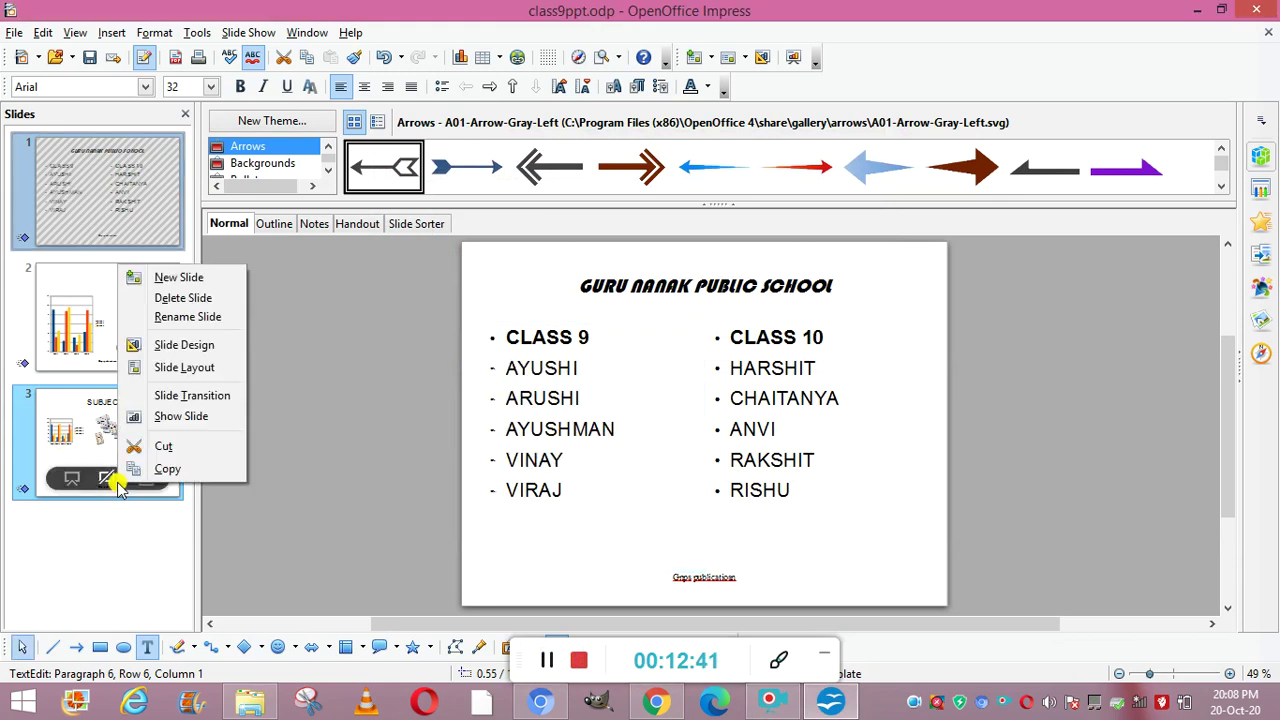
left_click(175, 278)
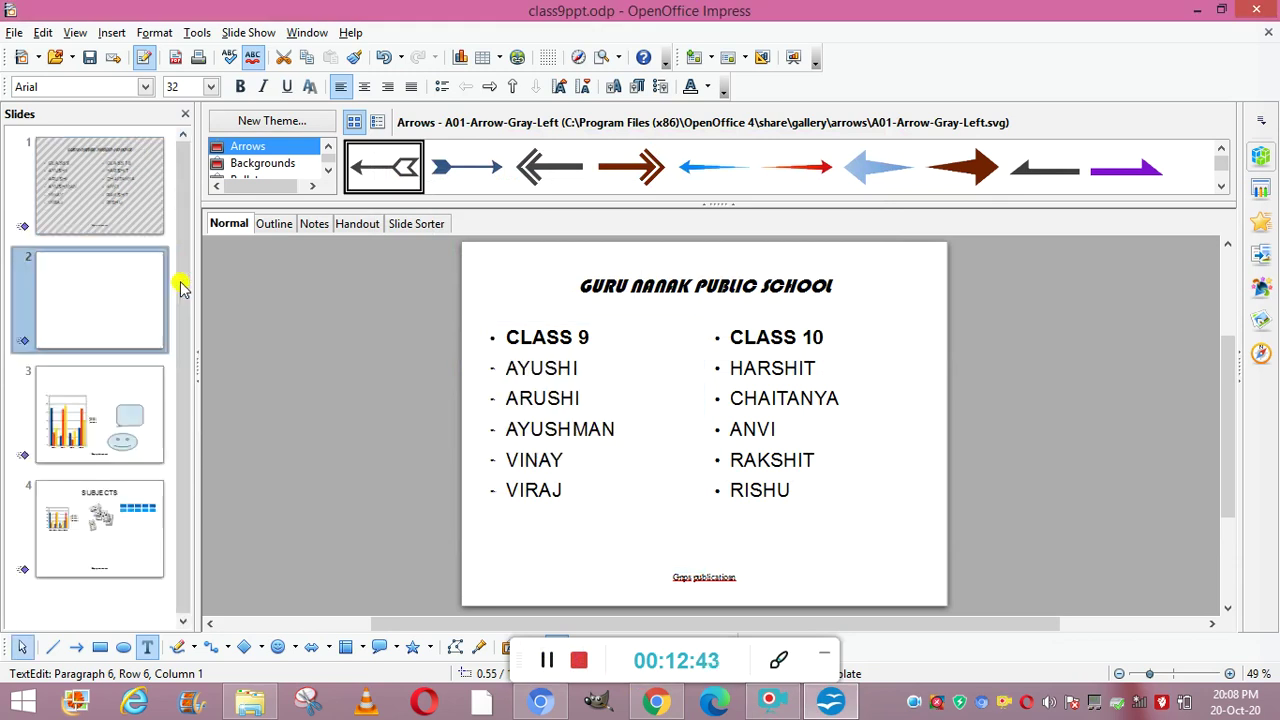
left_click(608, 296)
type("tables")
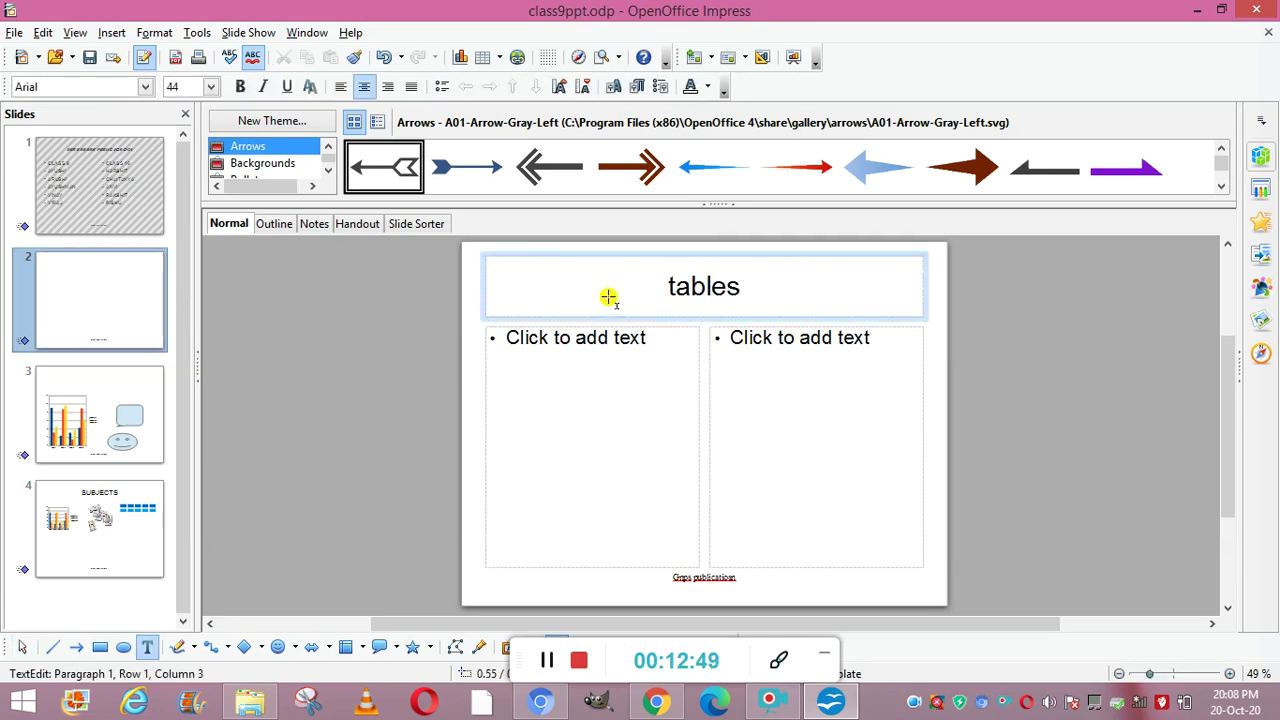
left_click(562, 368)
Step: Insert an 11-column, 12-row table into the slide's left content area
left_click(536, 341)
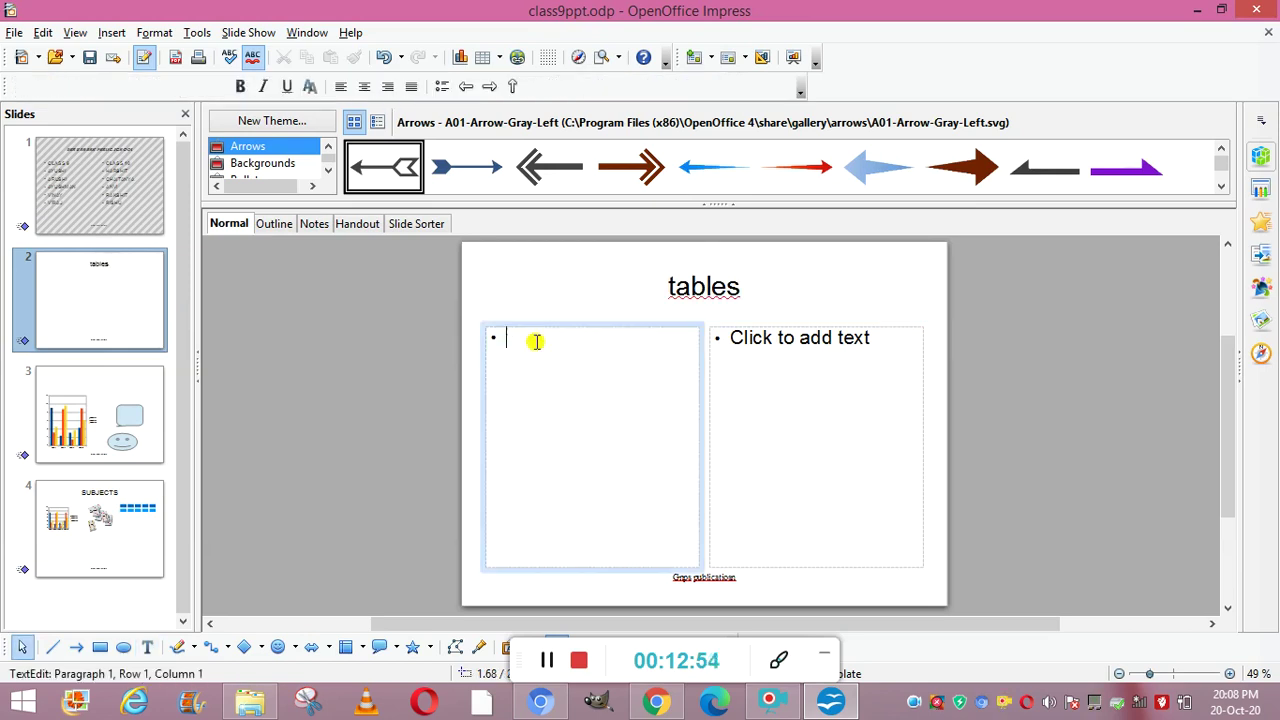
left_click(111, 34)
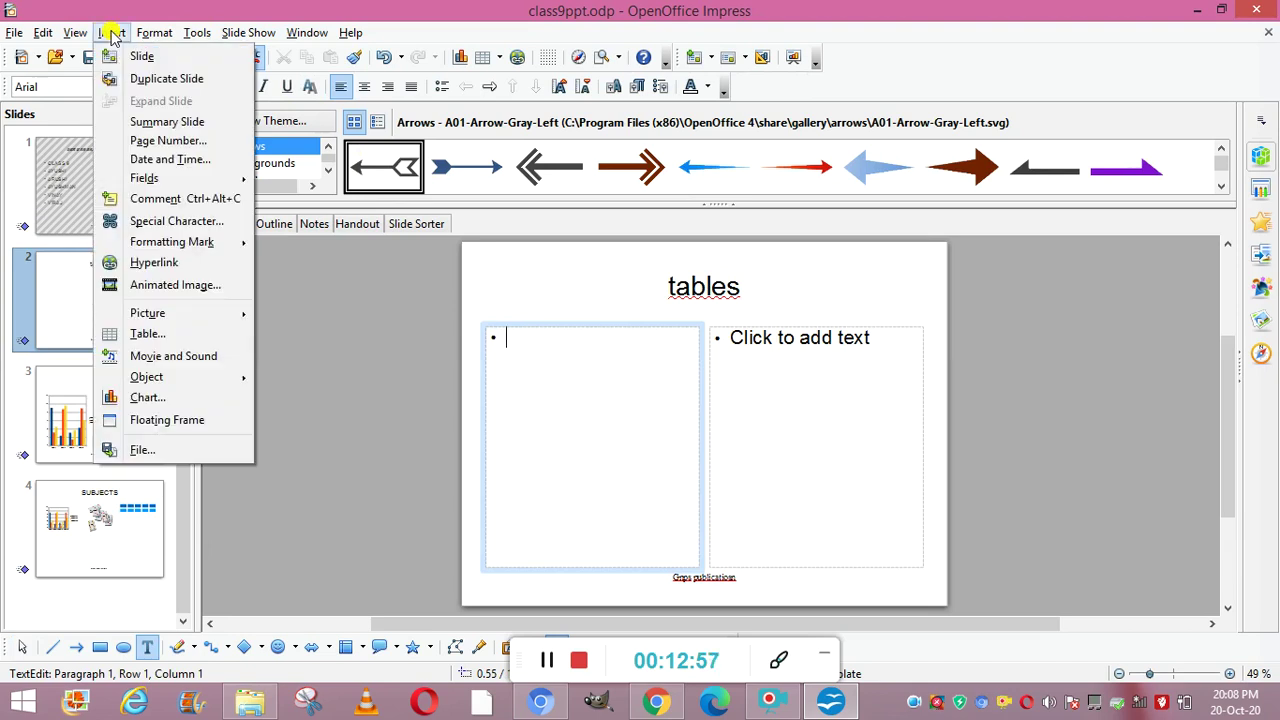
left_click(148, 334)
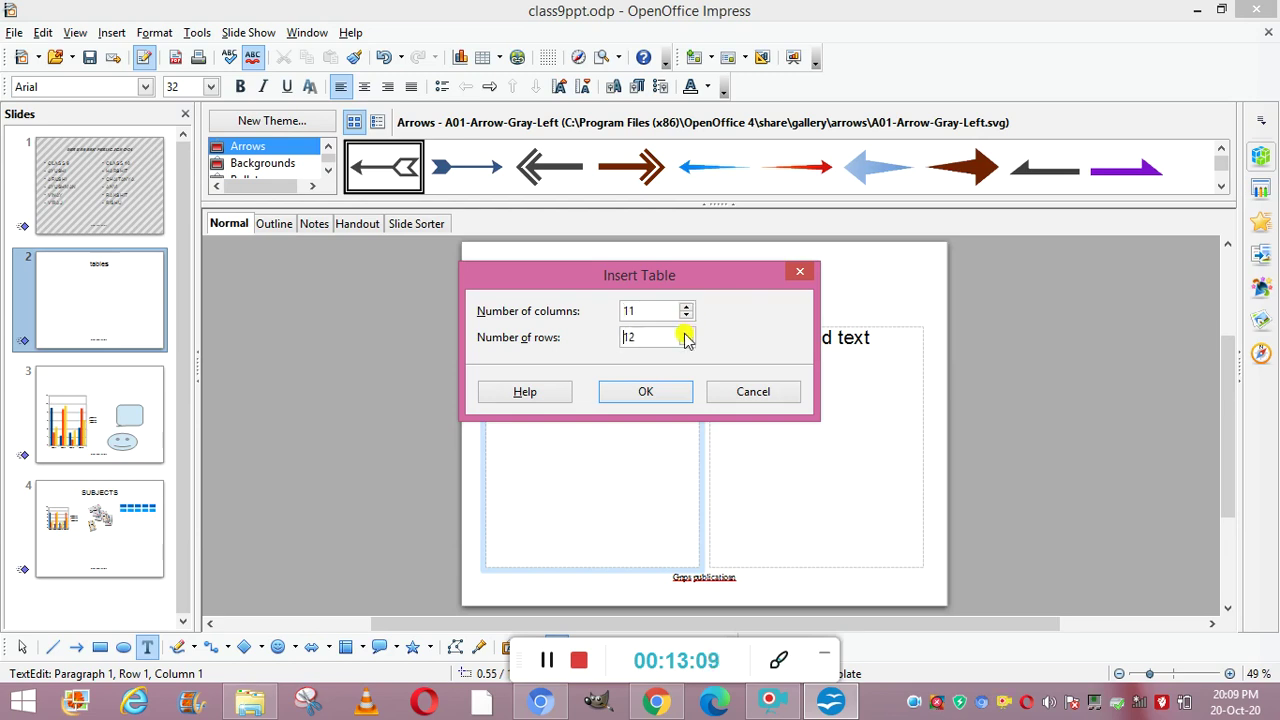
left_click(647, 391)
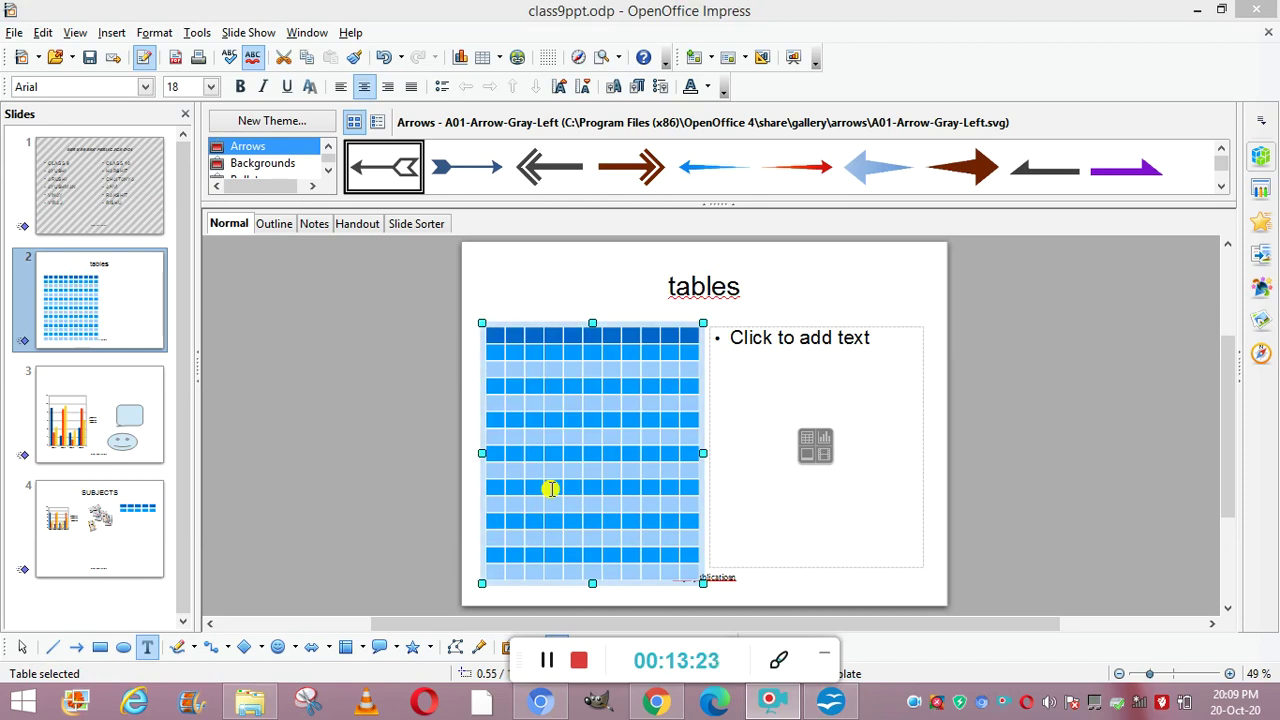
left_click(545, 664)
left_click(550, 664)
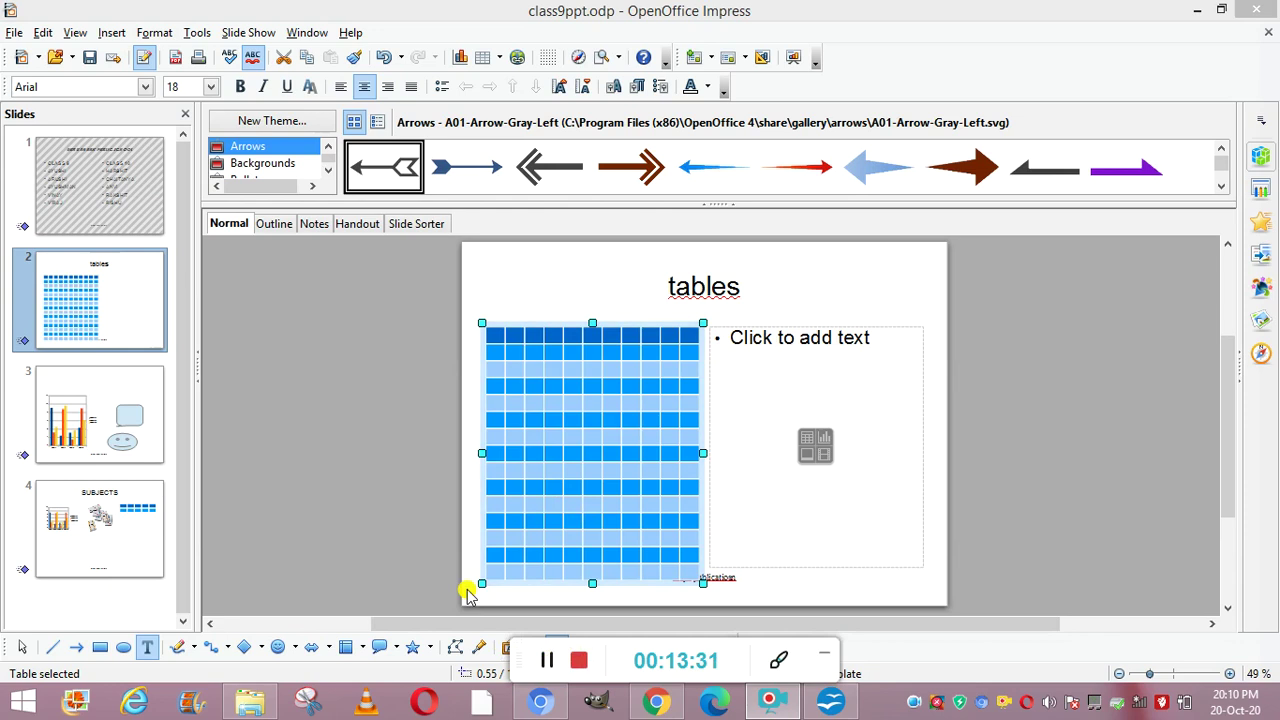